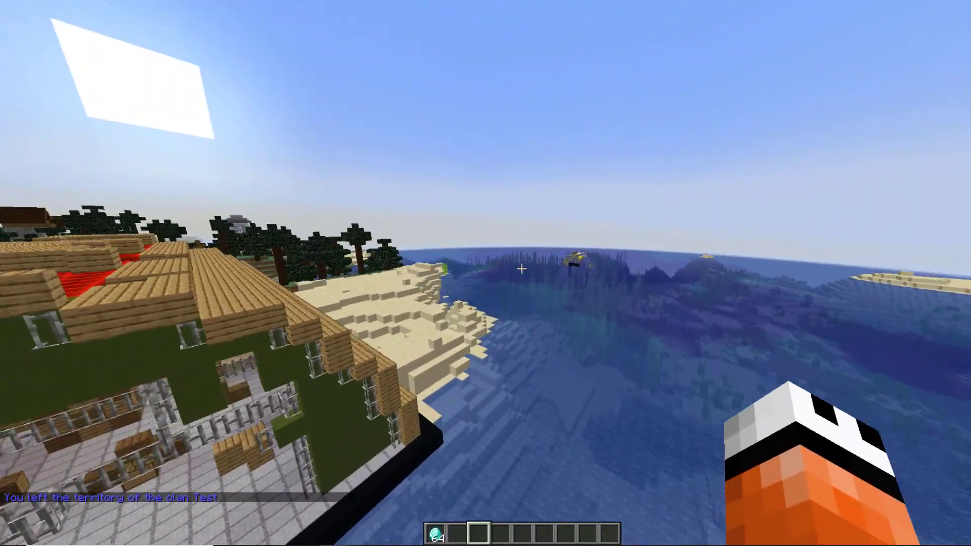
Step: Fly around the coast and open the RustCraft Chest in the wooden building's corridor to examine its contents
{"action": "key", "text": "w"}
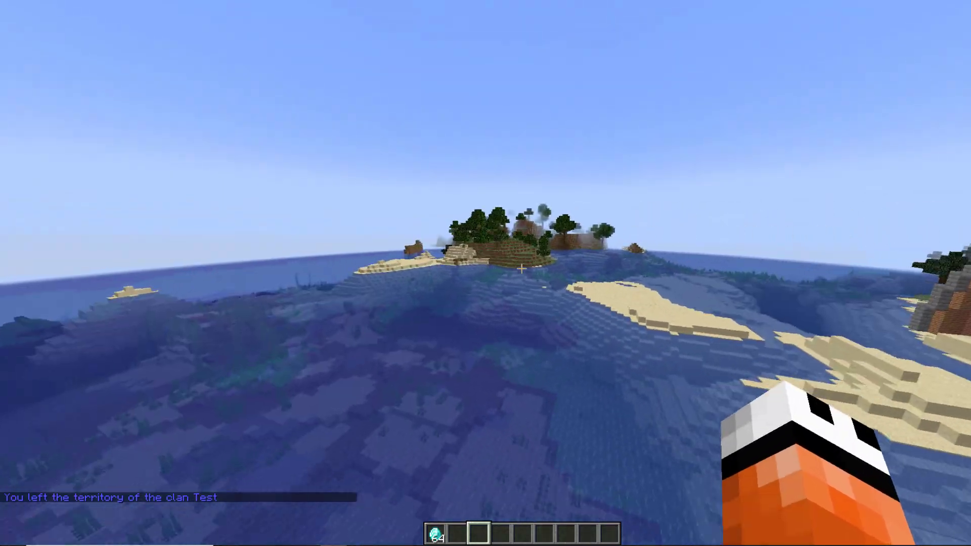
{"action": "key", "text": "w"}
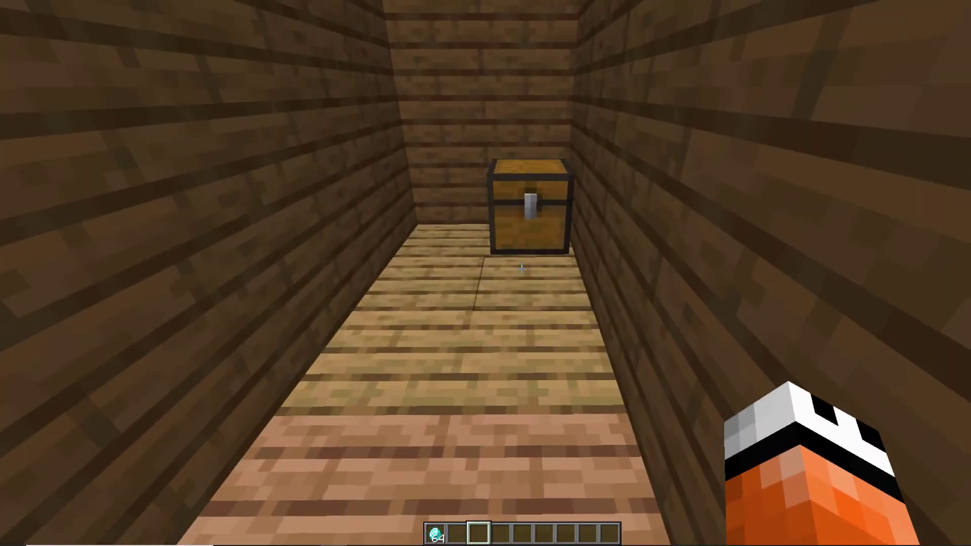
{"action": "right_click", "coordinate": [522, 268]}
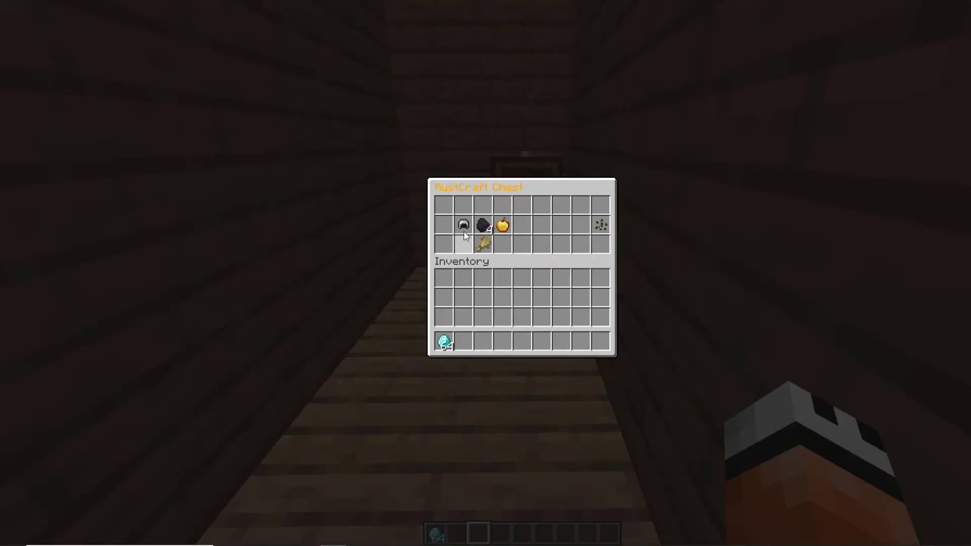
{"action": "key", "text": "Escape"}
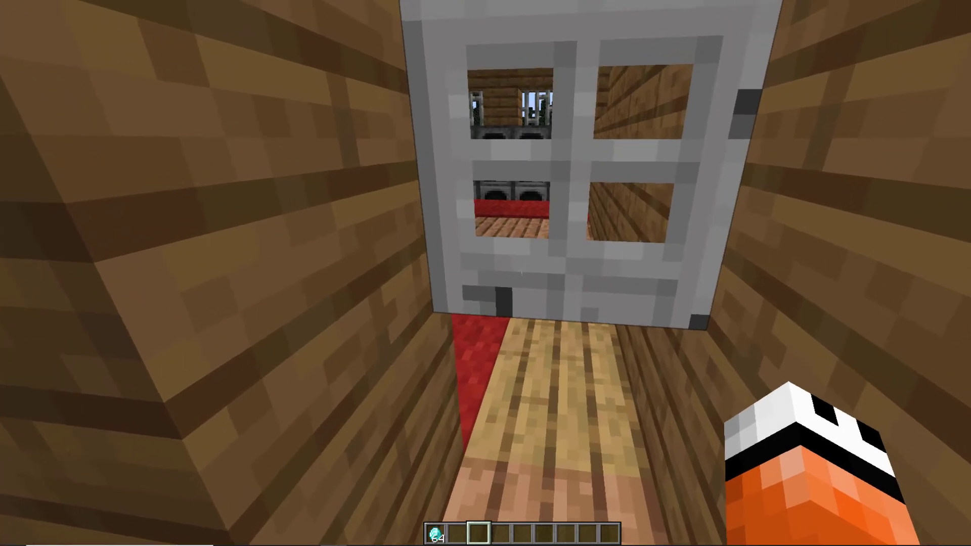
Step: Tour the wooden building and the purple-topped tower, and follow the shore to the clan's sandy territory by the open arched hangar
{"action": "key", "text": "space"}
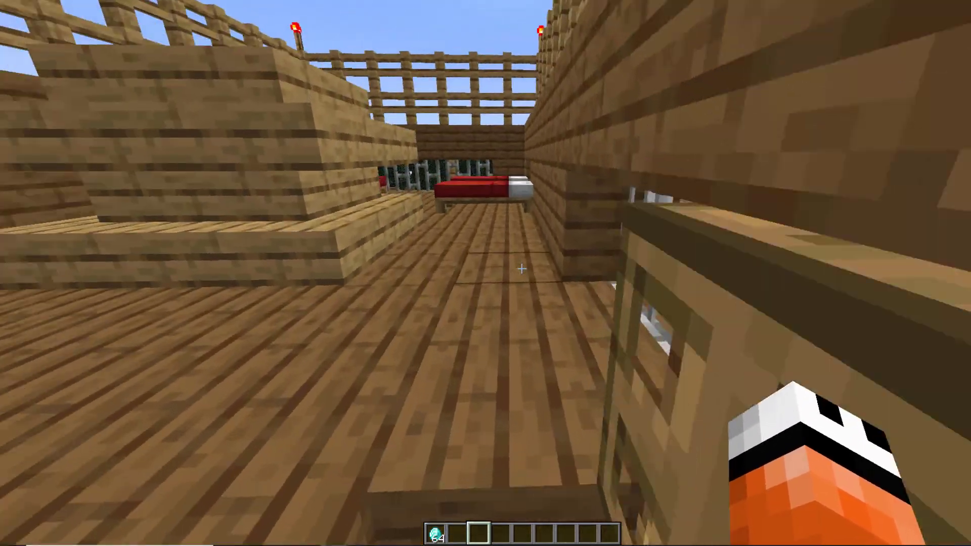
{"action": "key", "text": "w"}
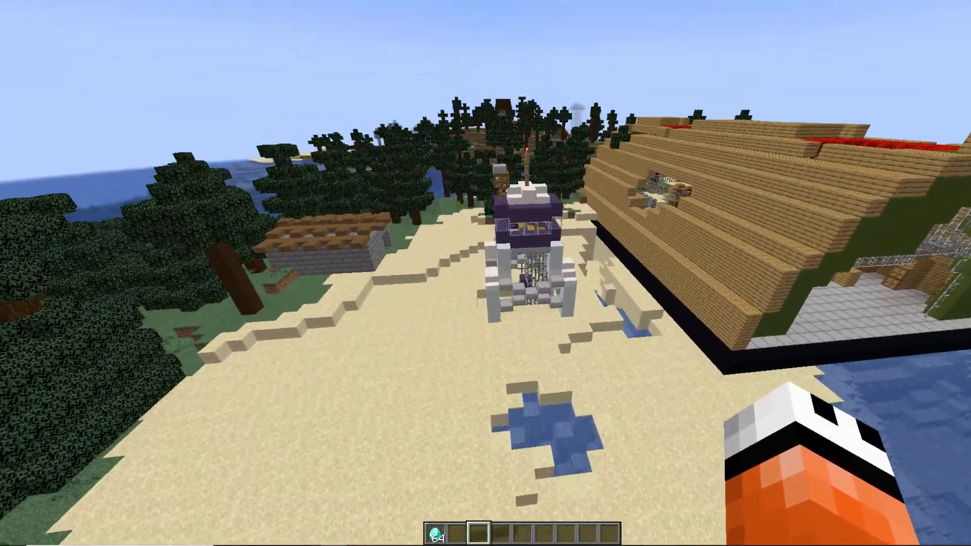
{"action": "key", "text": "w"}
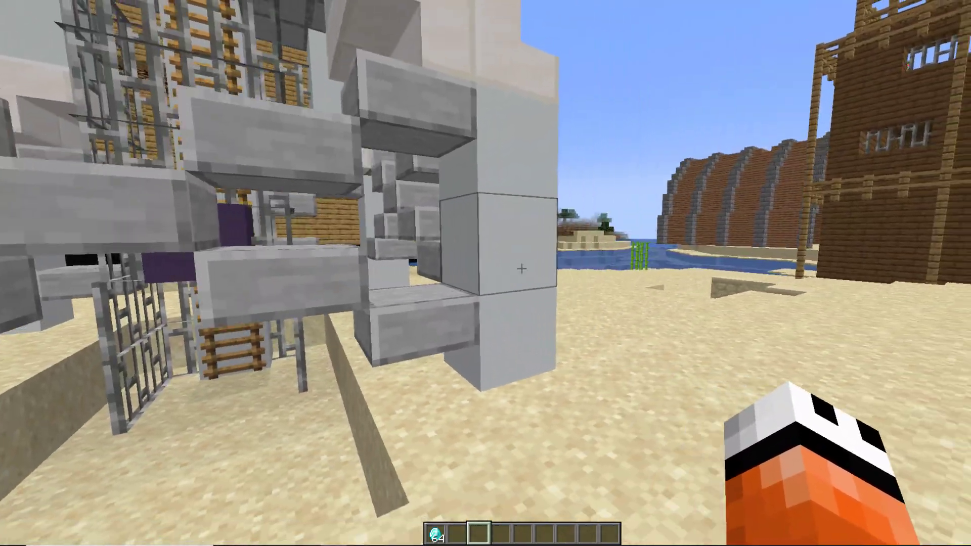
{"action": "key", "text": "d"}
{"action": "key", "text": "w"}
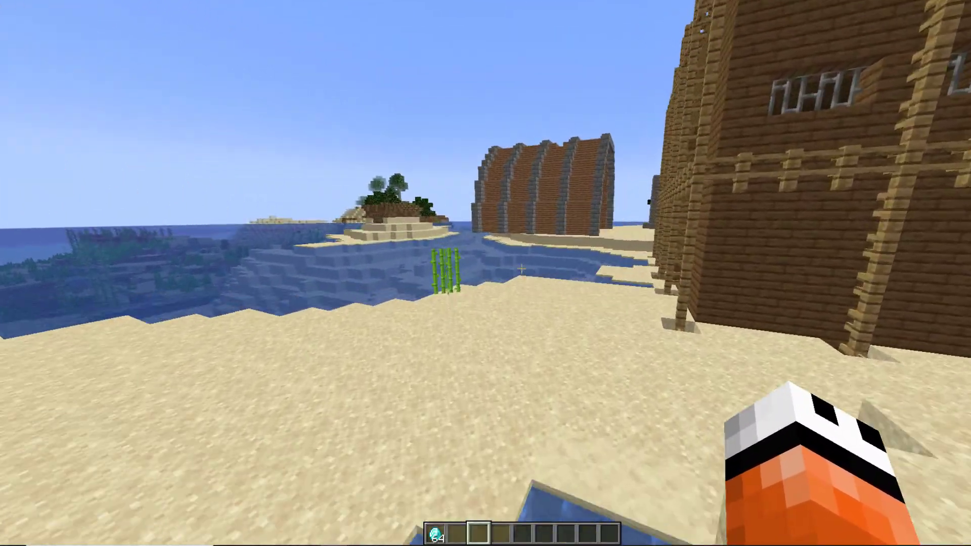
{"action": "key", "text": "w"}
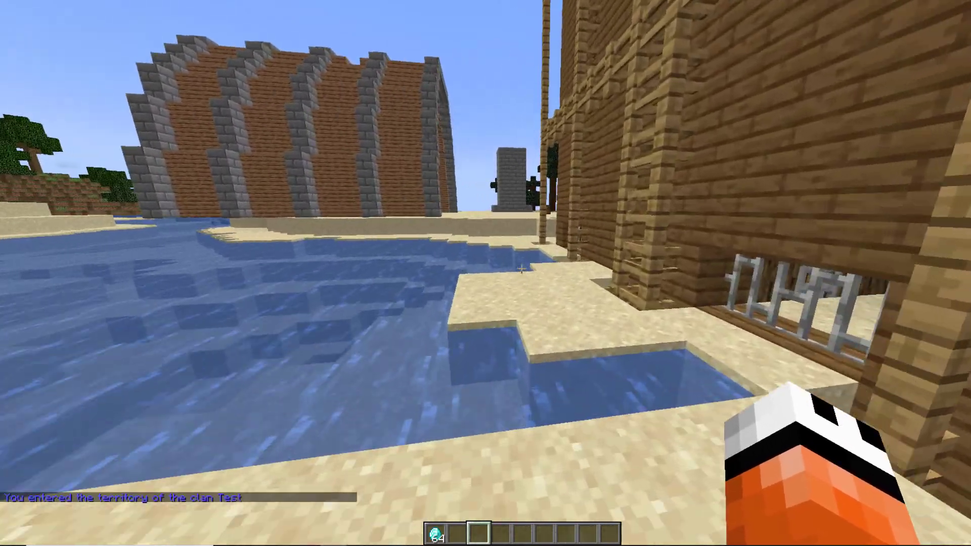
{"action": "key", "text": "w"}
{"action": "key", "text": "space"}
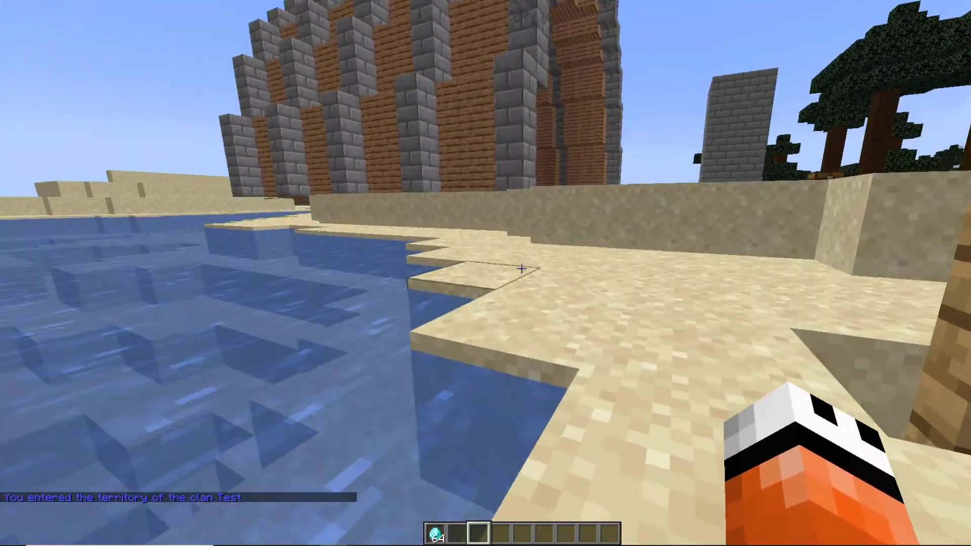
{"action": "key", "text": "space"}
{"action": "key", "text": "w"}
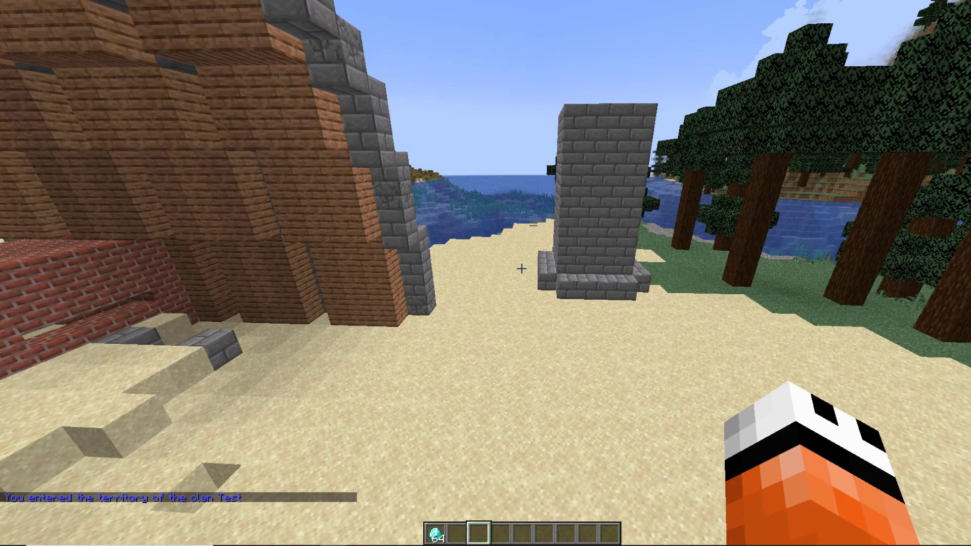
Step: List the available clan commands by running /clan in the chat
{"action": "key", "text": "slash"}
{"action": "type", "text": "clan"}
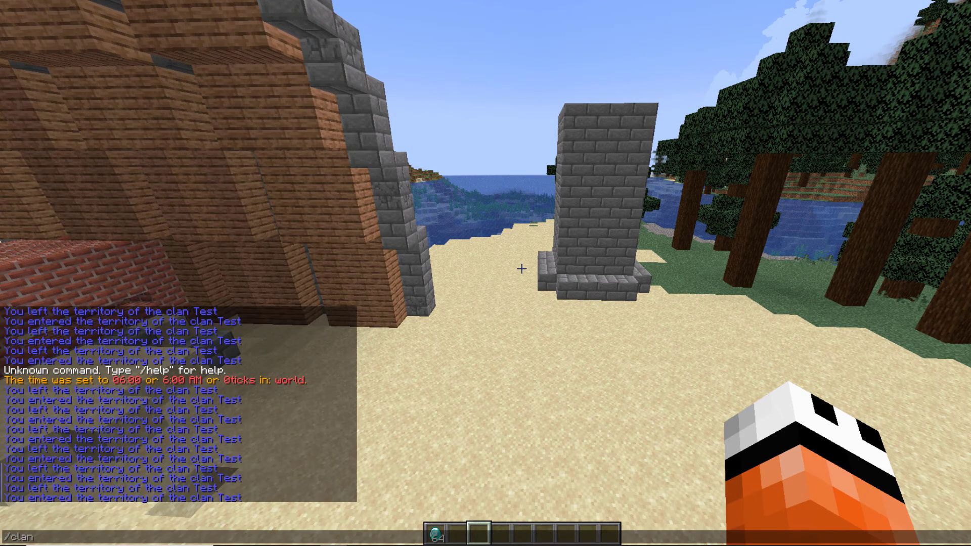
{"action": "key", "text": "Return"}
{"action": "key", "text": "t"}
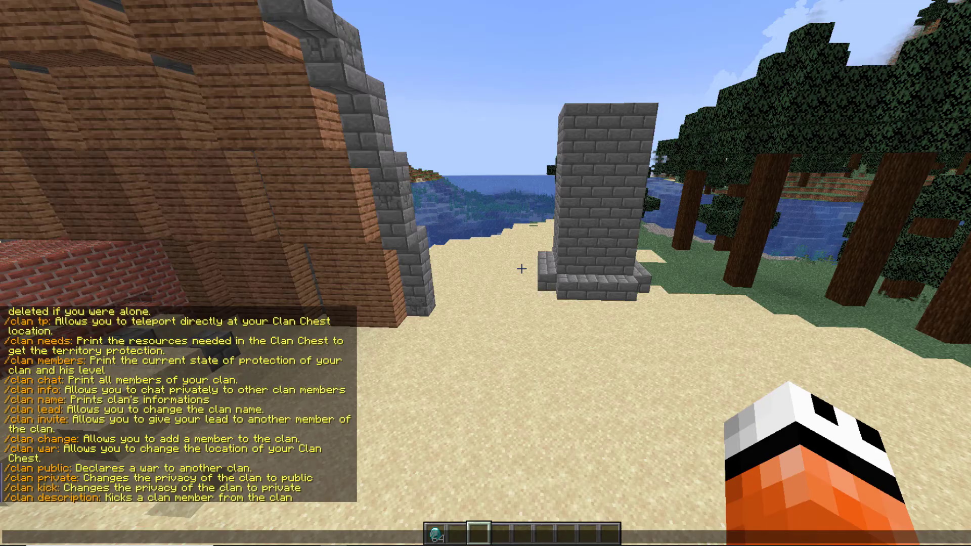
{"action": "key", "text": "Escape"}
Step: Walk up to the clan chest on the sand and examine it and the surrounding arched hangar area
{"action": "key", "text": "w"}
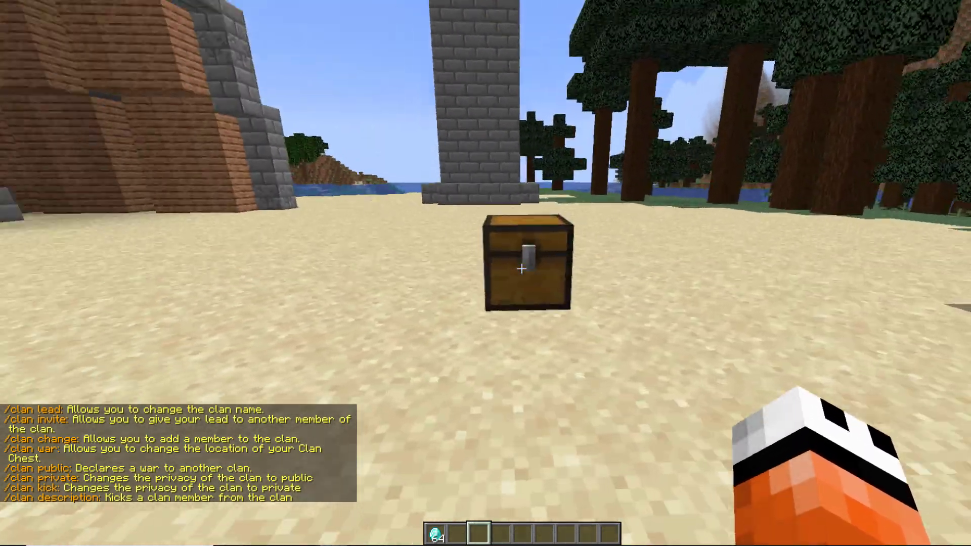
{"action": "right_click", "coordinate": [522, 268]}
{"action": "key", "text": "Escape"}
{"action": "key", "text": "w"}
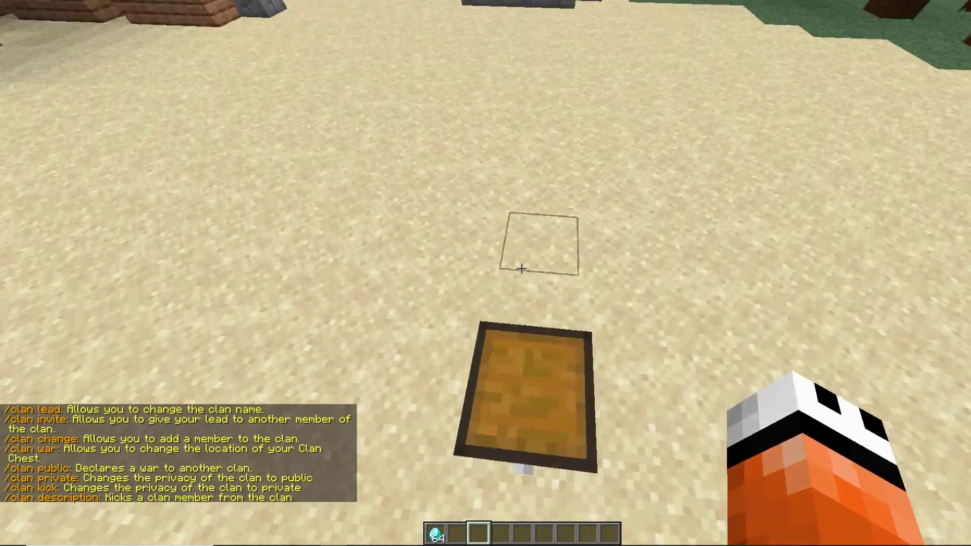
{"action": "key", "text": "w"}
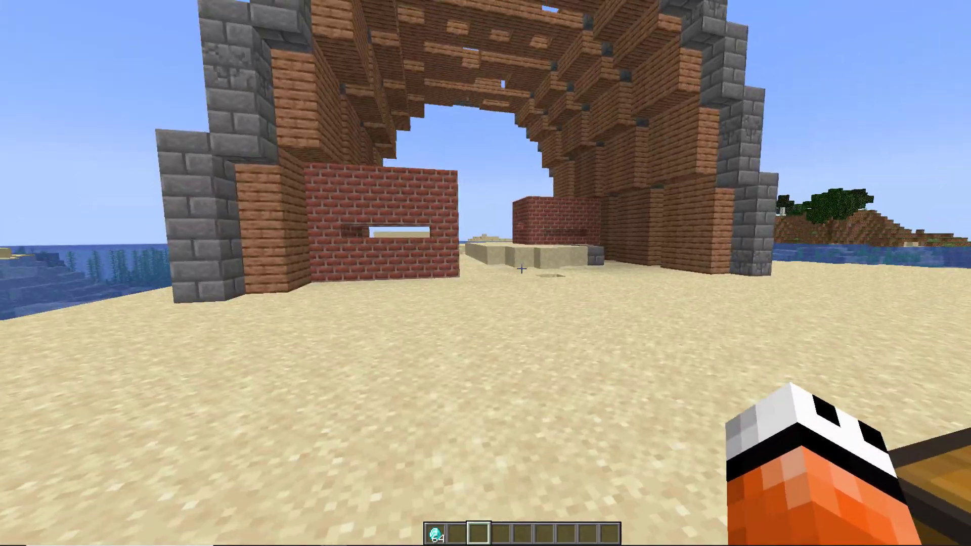
{"action": "key", "text": "w"}
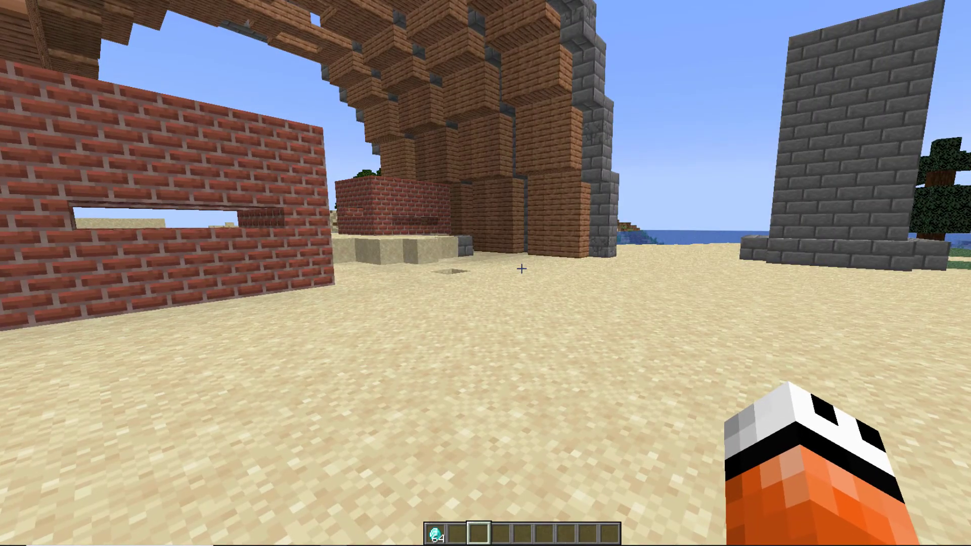
Step: Dissolve the current clan by running /clan leave and repeating the command with confirm
{"action": "type", "text": "/clan leave"}
{"action": "key", "text": "Return"}
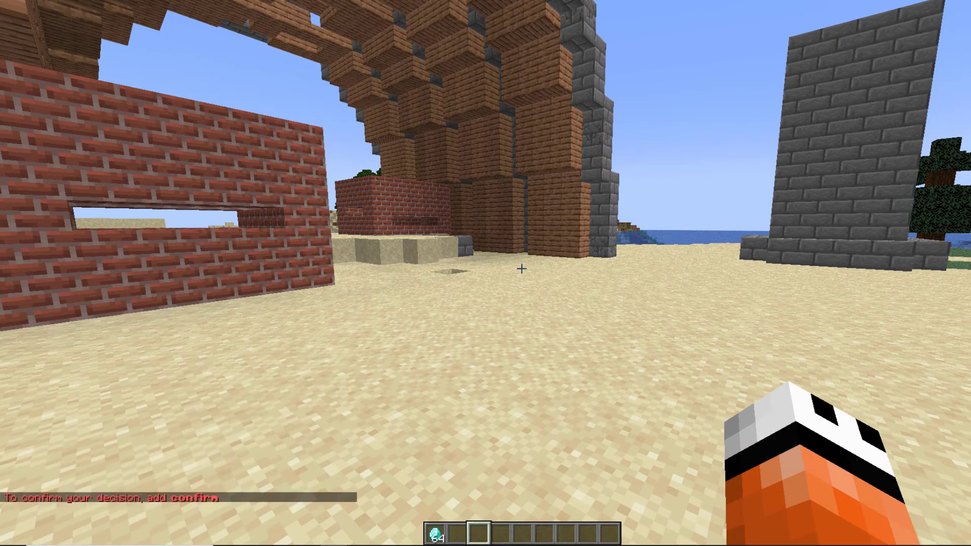
{"action": "key", "text": "t"}
{"action": "key", "text": "Up"}
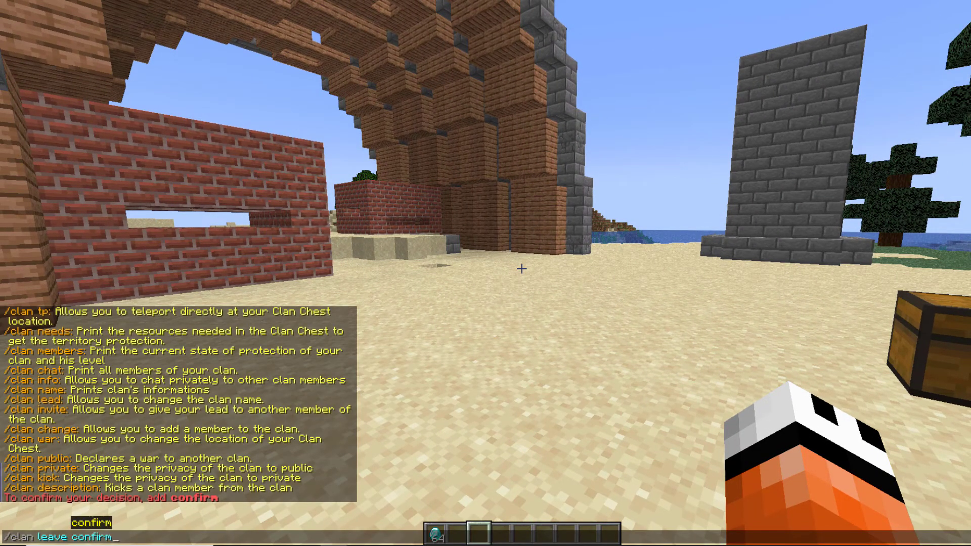
{"action": "key", "text": "Return"}
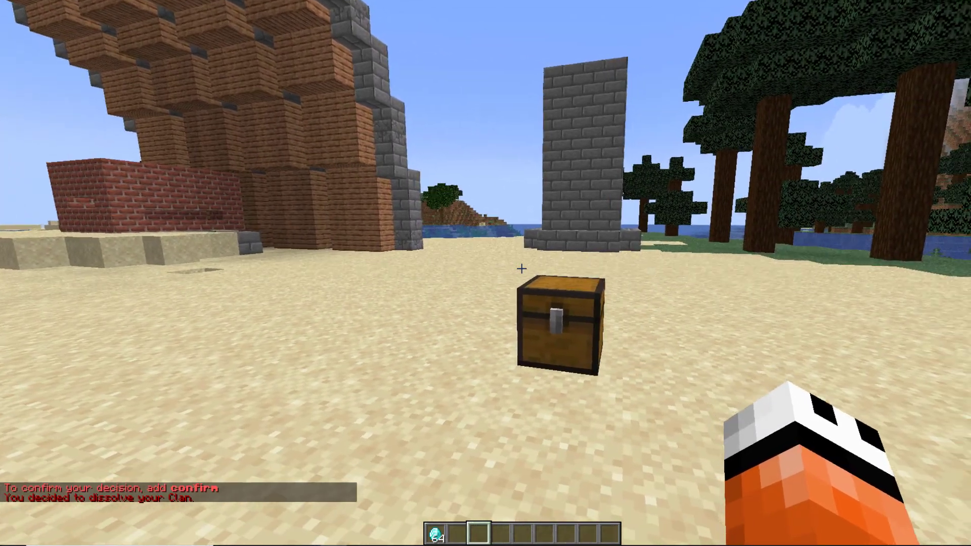
Step: Break the old clan's chest on the sand
{"action": "right_click", "coordinate": [522, 268]}
{"action": "key", "text": "e"}
{"action": "left_click", "coordinate": [522, 269]}
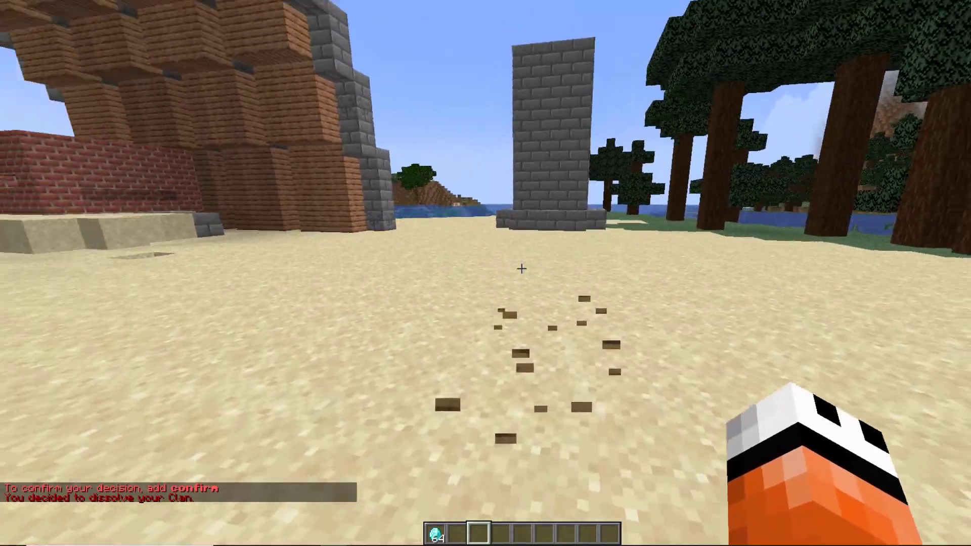
{"action": "key", "text": "w"}
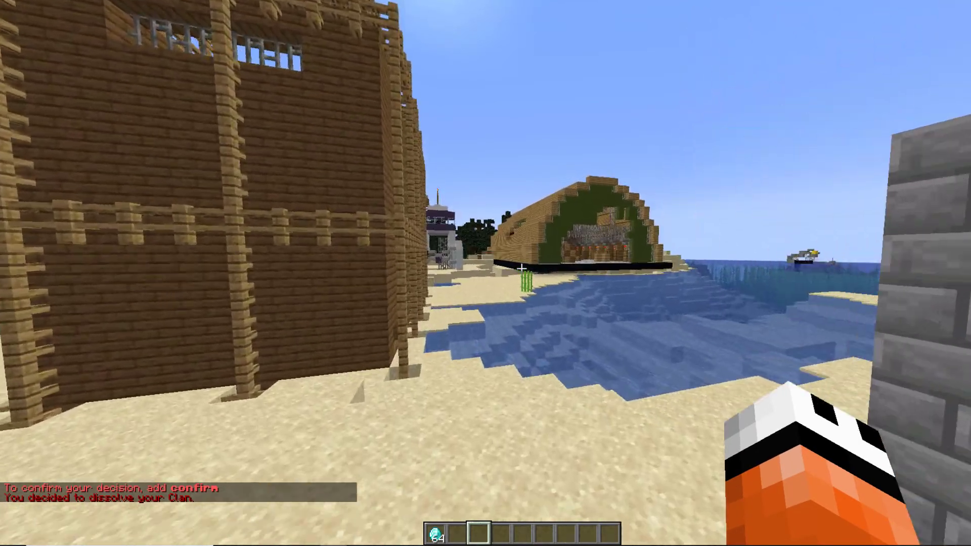
Step: Create a new clan with /clan create and place its Clan Chest on the sand in front of the arched hangar
{"action": "key", "text": "slash"}
{"action": "type", "text": "clan"}
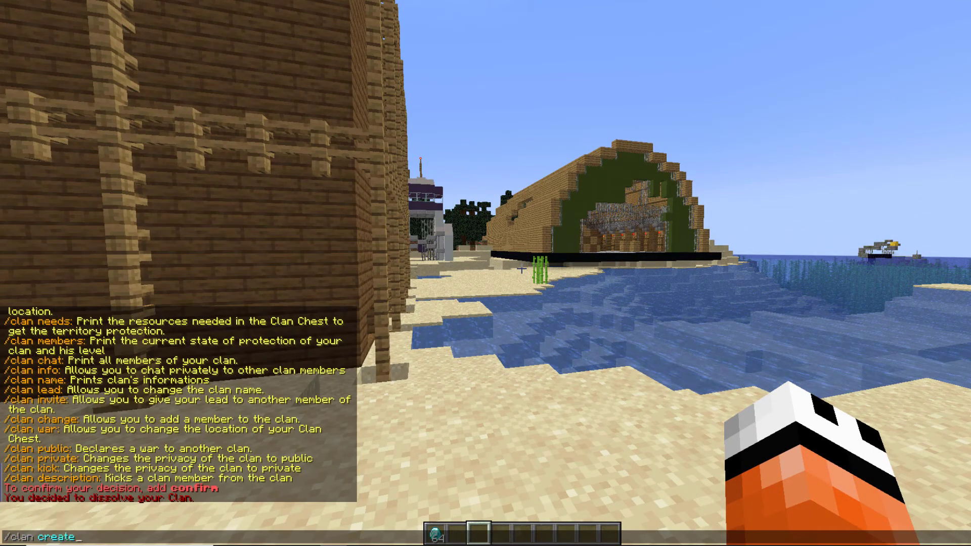
{"action": "type", "text": " create"}
{"action": "key", "text": "Return"}
{"action": "key", "text": "2"}
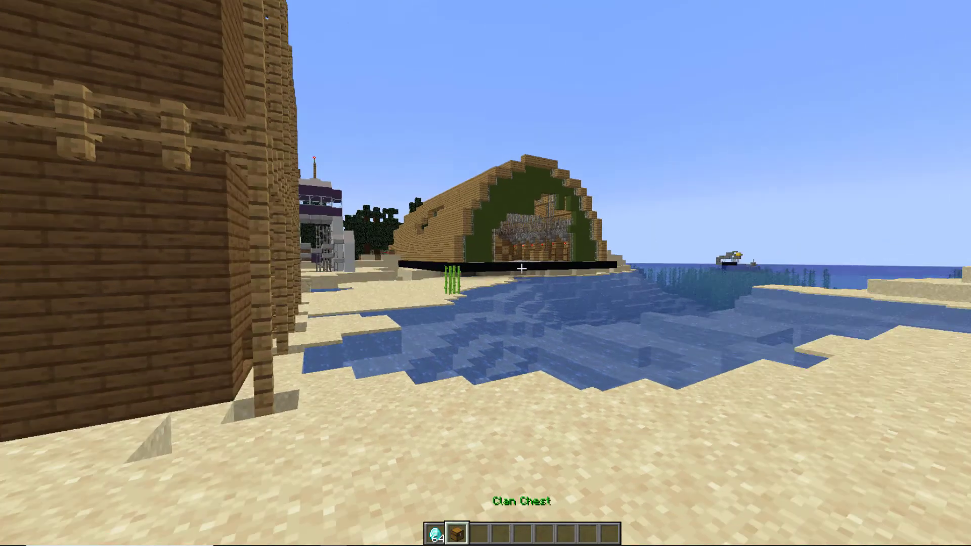
{"action": "key", "text": "w"}
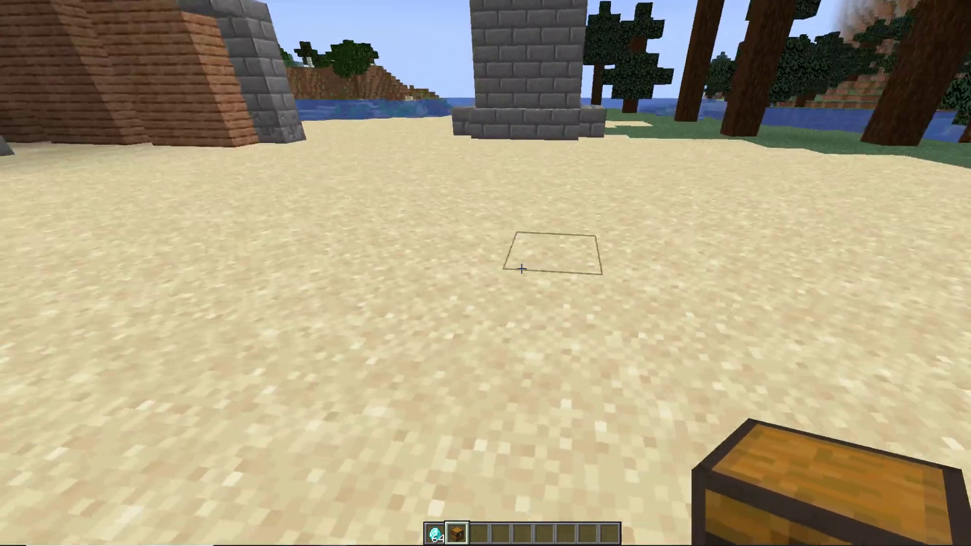
{"action": "right_click", "coordinate": [521, 269]}
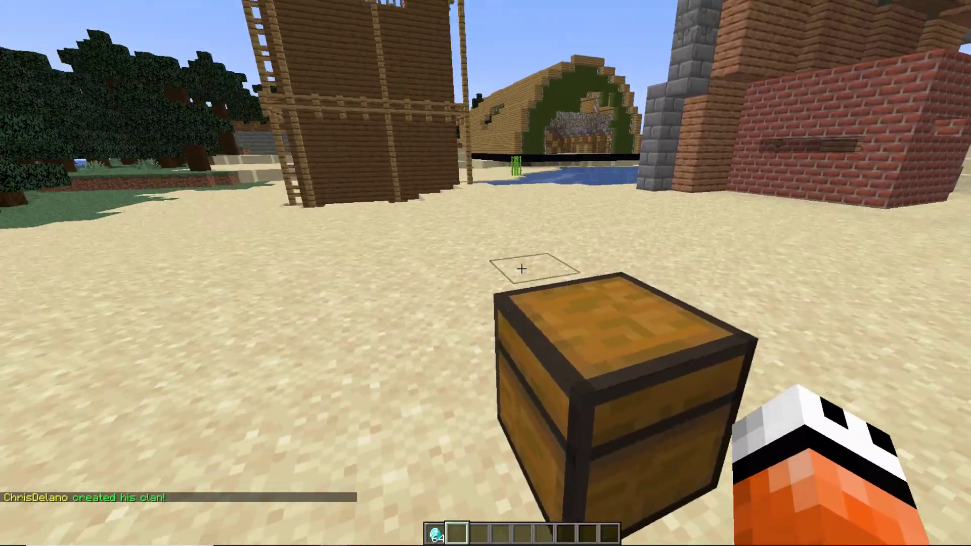
Step: Fly out over the water and back to the Clan Chest to check the new clan's territory boundary
{"action": "key", "text": "w"}
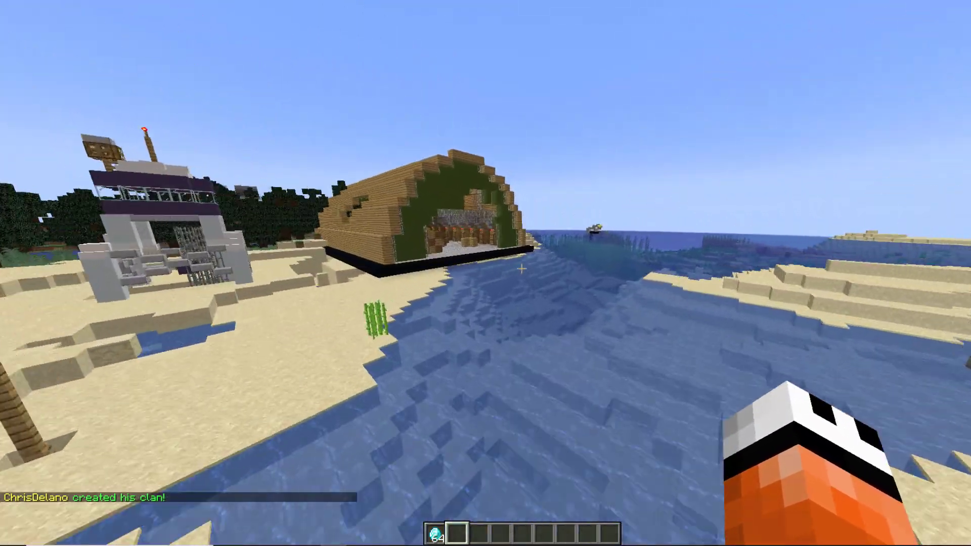
{"action": "key", "text": "w"}
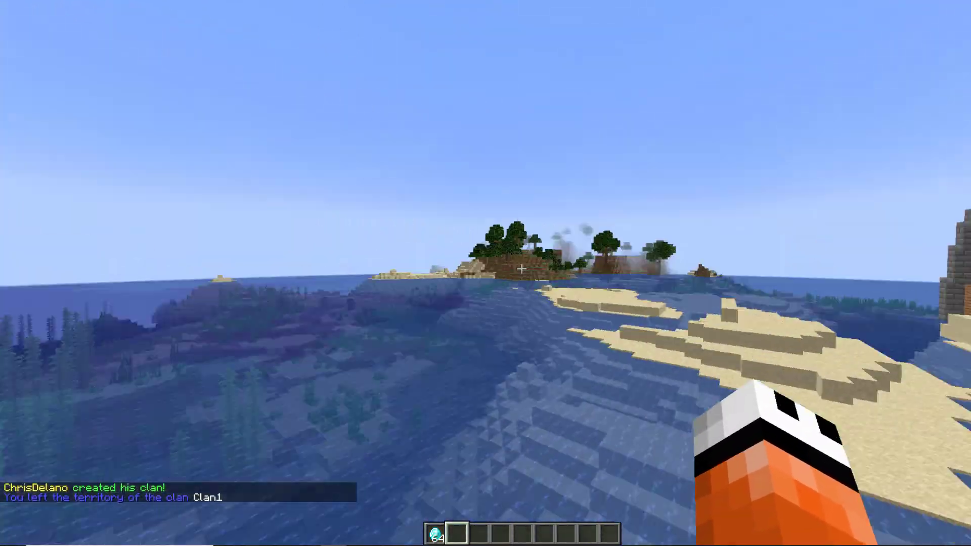
{"action": "key", "text": "w"}
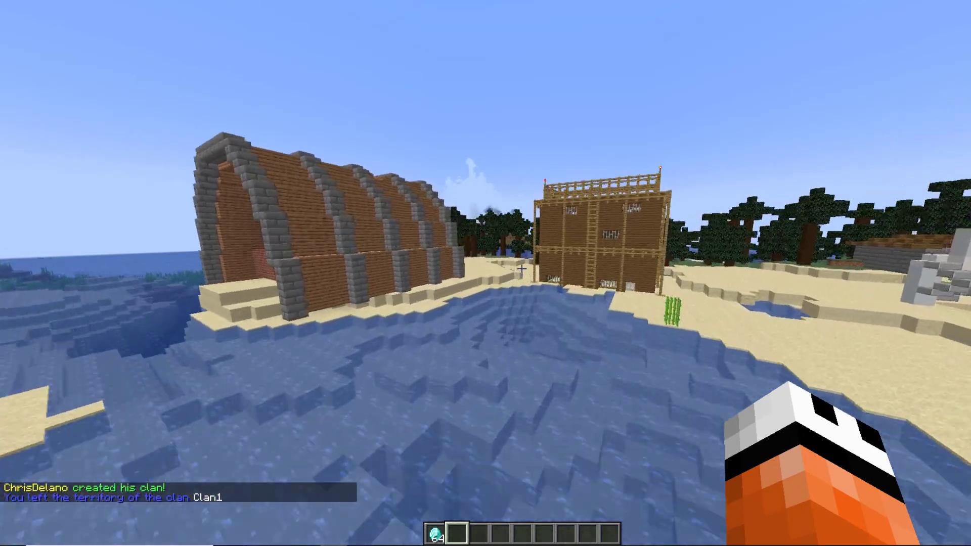
{"action": "key", "text": "w"}
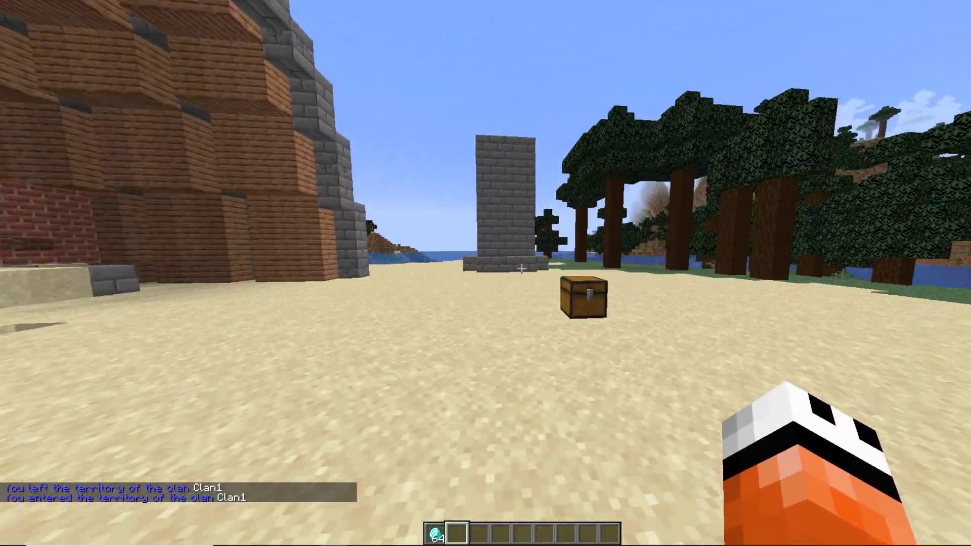
Step: Try to rename the clan Serverminer with a gold name colour using /clan name
{"action": "type", "text": "/clan"}
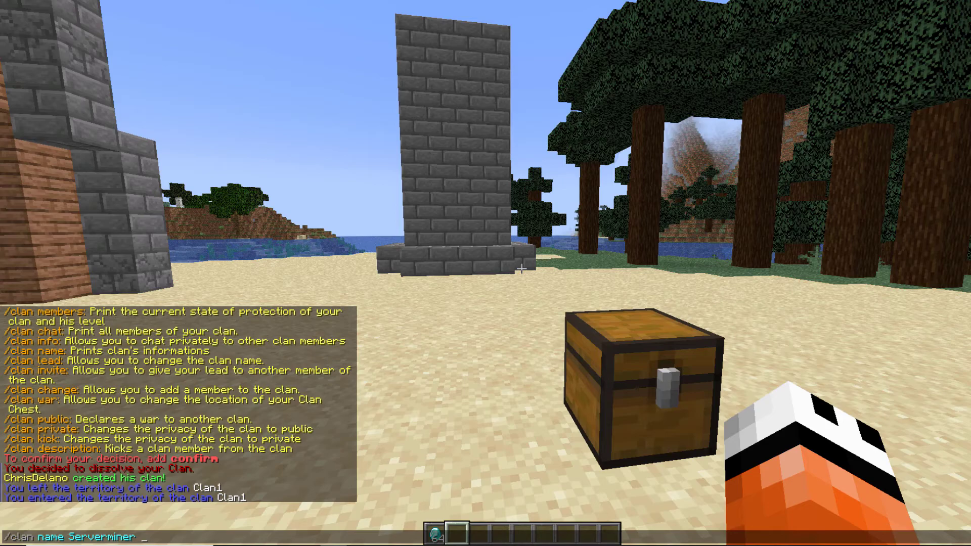
{"action": "type", "text": "name Serverminer Gol"}
{"action": "key", "text": "Escape"}
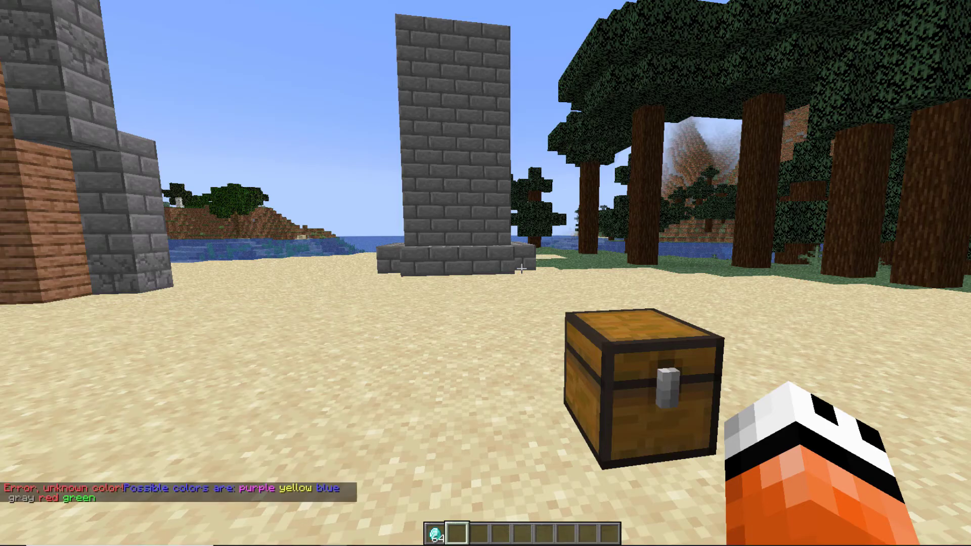
Step: Rename the clan Serverminer with the name colour yellow using /clan name
{"action": "type", "text": "td"}
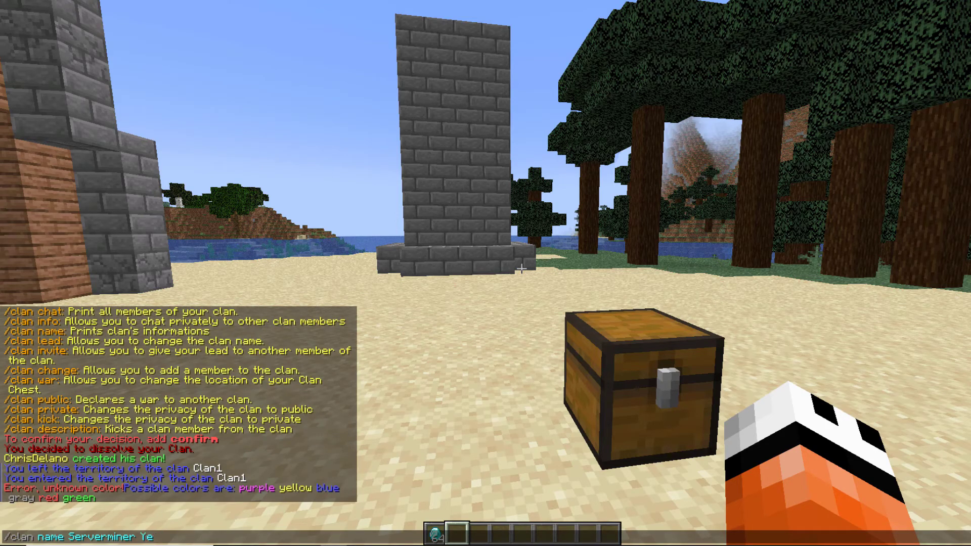
{"action": "key", "text": "Return"}
{"action": "key", "text": "s"}
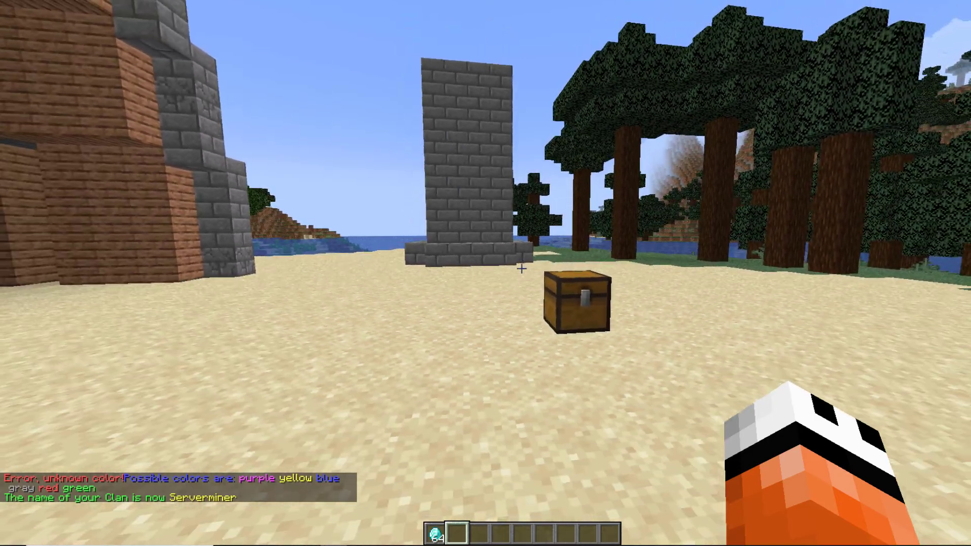
Step: Set the clan's description to "this is a test" using /clan description
{"action": "key", "text": "w"}
{"action": "key", "text": "slash"}
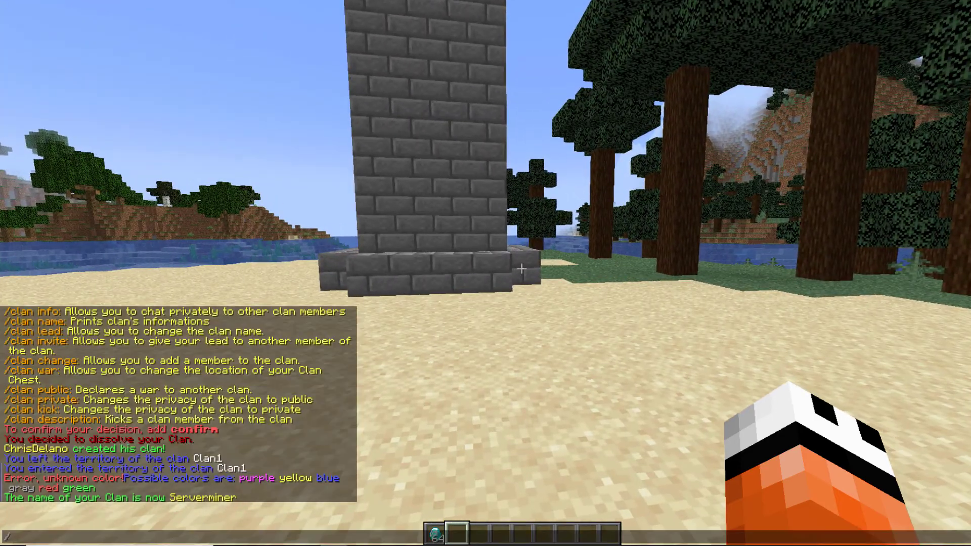
{"action": "type", "text": "clan description thi"}
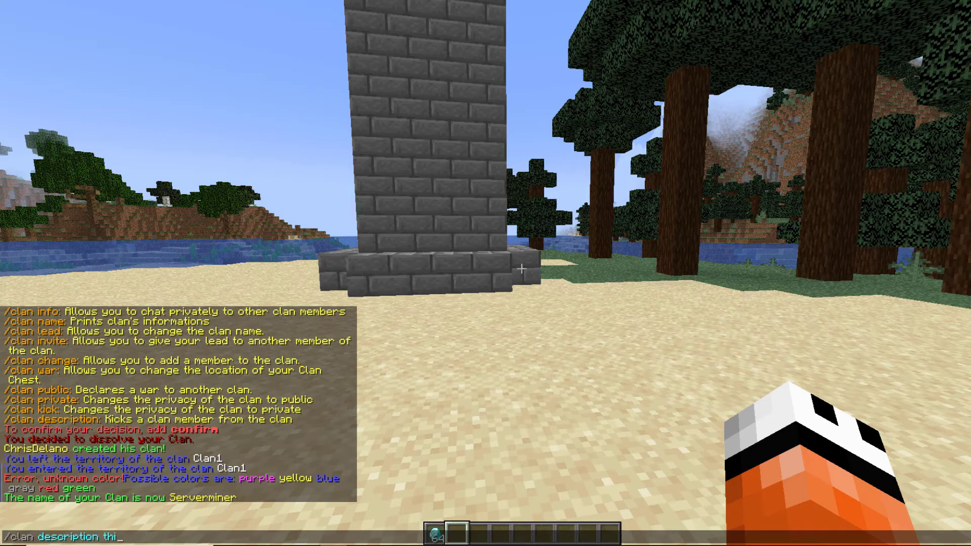
{"action": "type", "text": "s is a"}
{"action": "key", "text": "Return"}
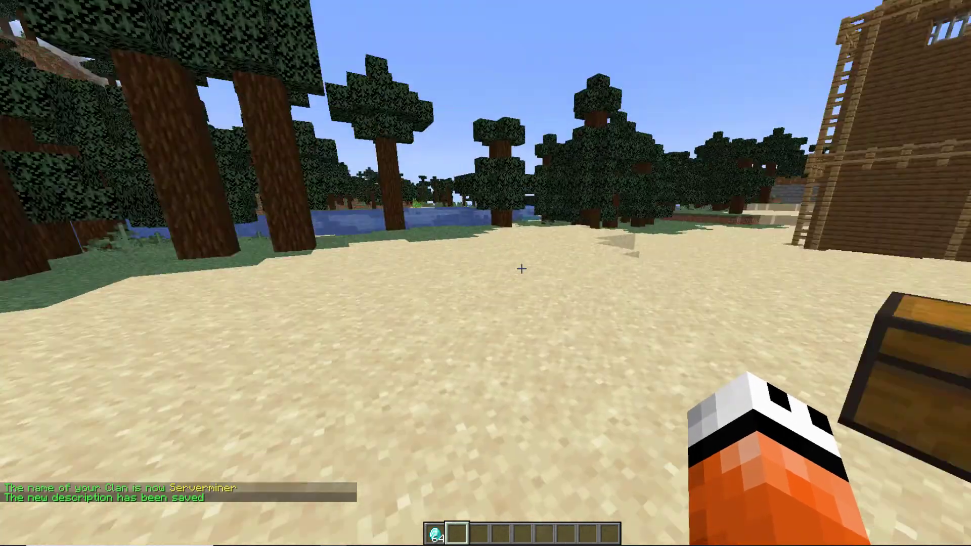
Step: Display the clan's details using /clan info
{"action": "key", "text": "slash"}
{"action": "type", "text": "clan i"}
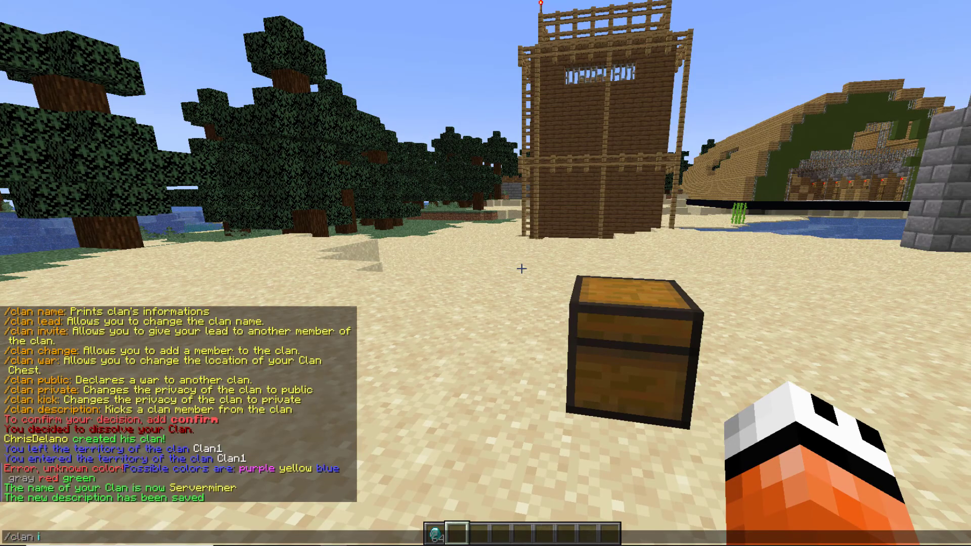
{"action": "type", "text": "nfo"}
{"action": "key", "text": "Return"}
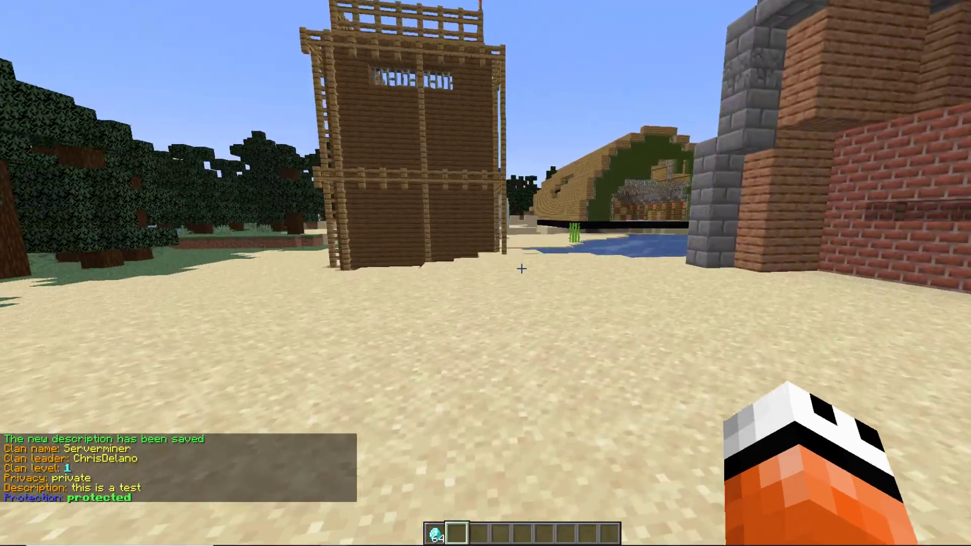
Step: Walk around the wooden tower beyond the clan's territory and back towards the Clan Chest to check the boundary
{"action": "key", "text": "w"}
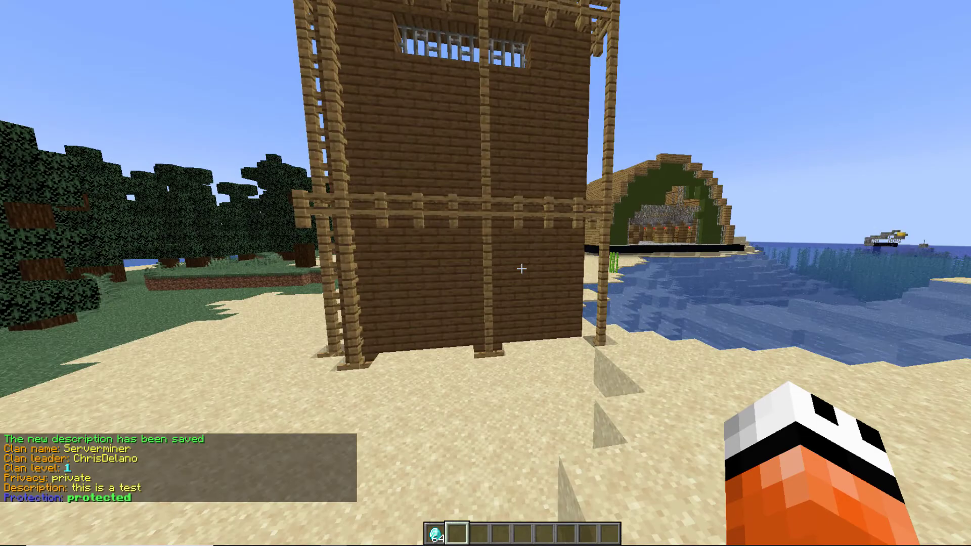
{"action": "key", "text": "w"}
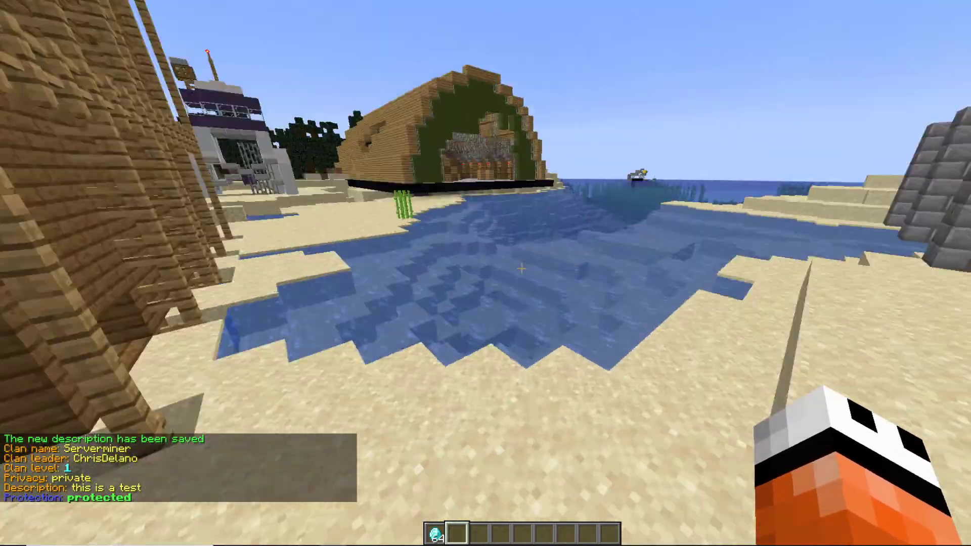
{"action": "key", "text": "w"}
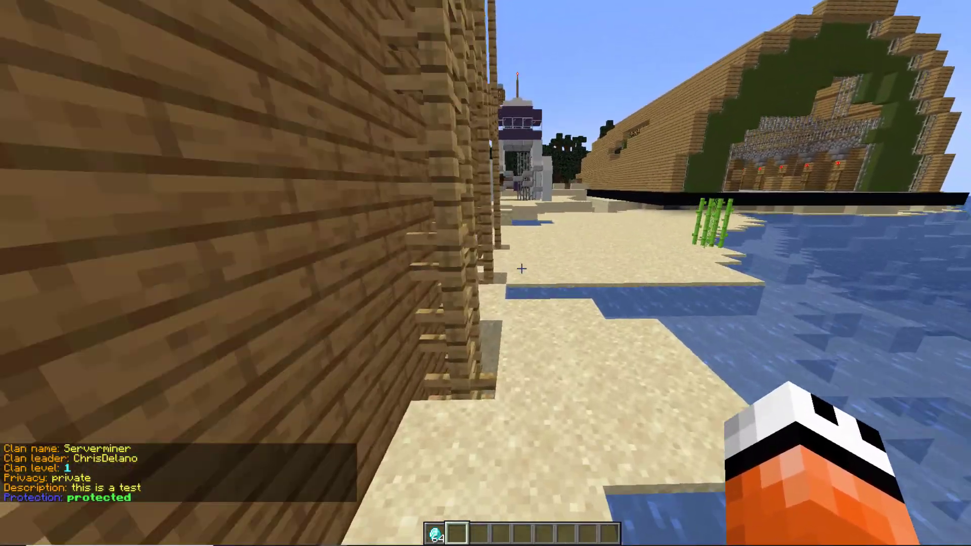
{"action": "key", "text": "w"}
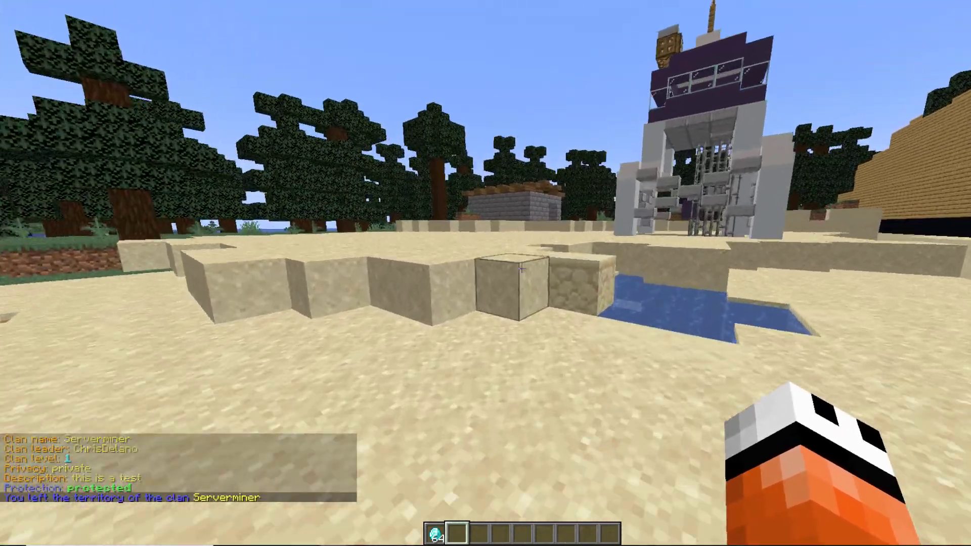
{"action": "key", "text": "w"}
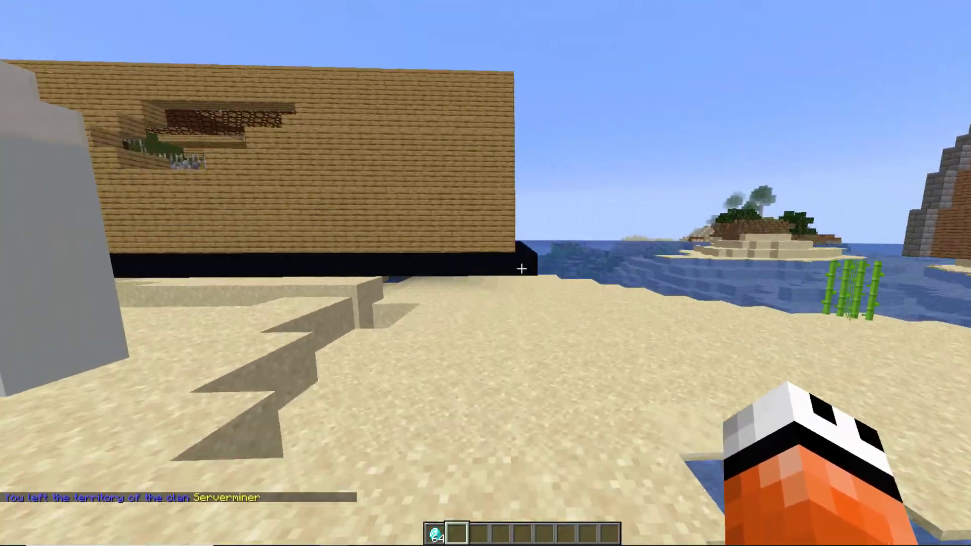
{"action": "key", "text": "t"}
{"action": "key", "text": "Escape"}
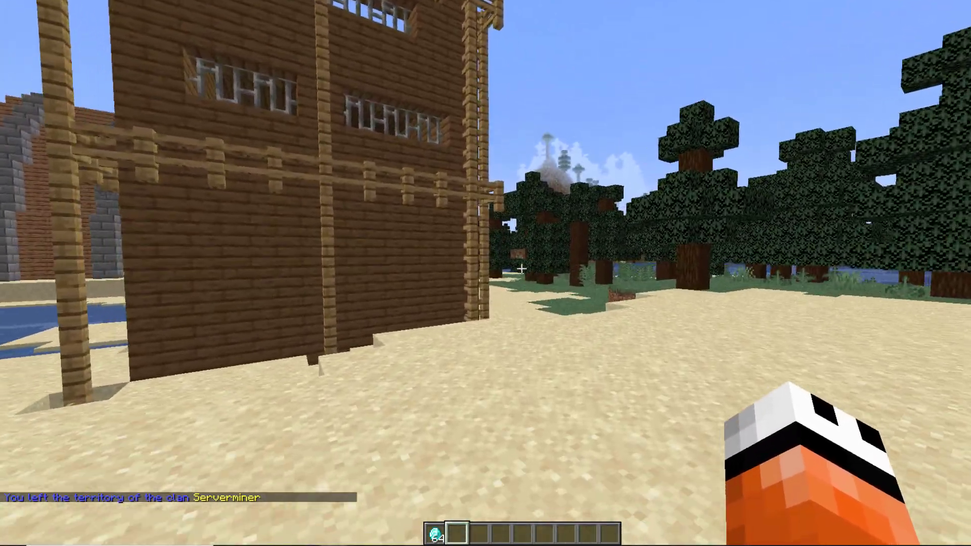
{"action": "key", "text": "w"}
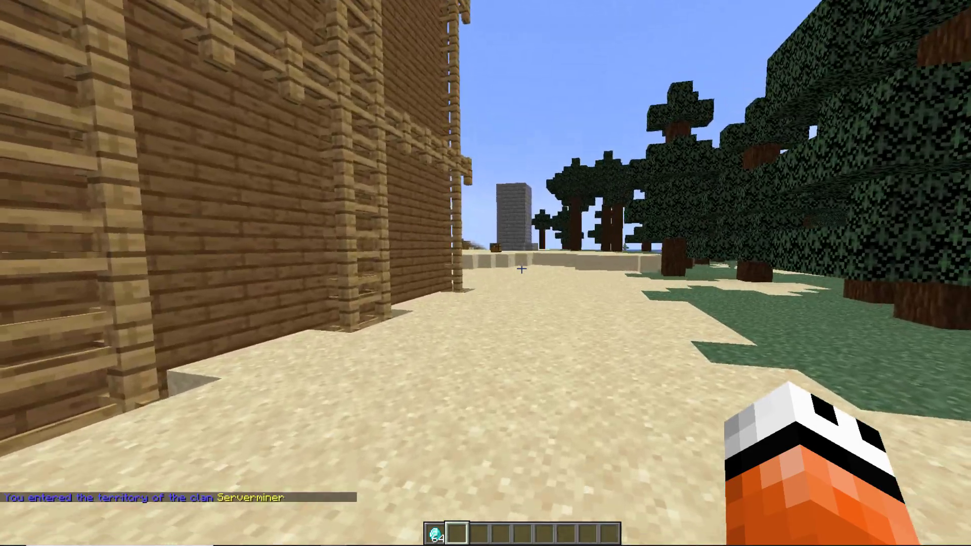
{"action": "key", "text": "w"}
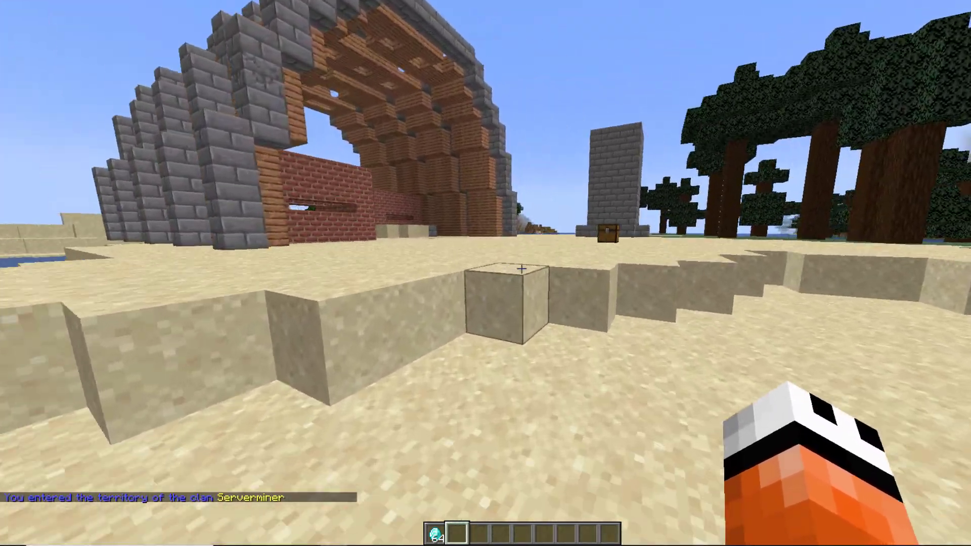
{"action": "left_click", "coordinate": [522, 269]}
{"action": "key", "text": "w"}
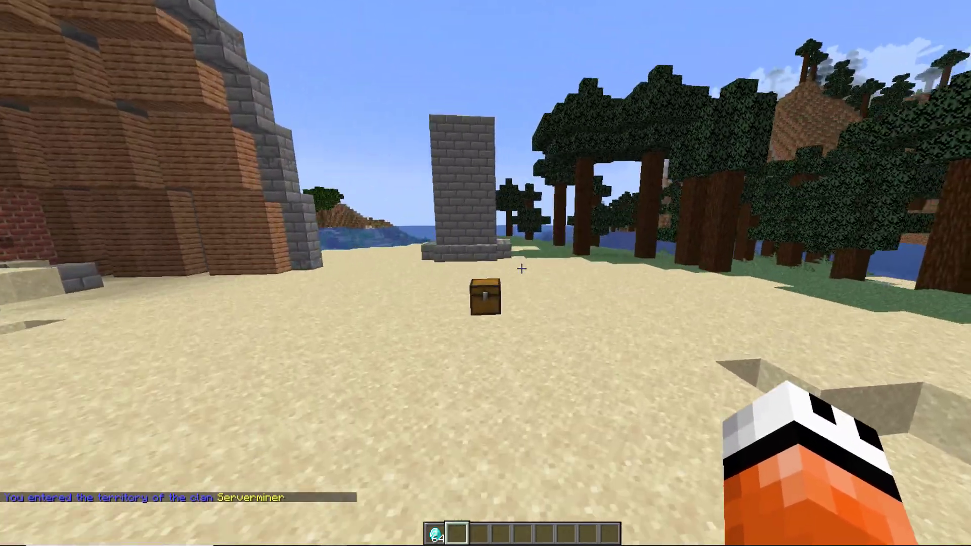
Step: Go through the arched hangar, cross the water outside the territory, and return to the Clan Chest
{"action": "key", "text": "w"}
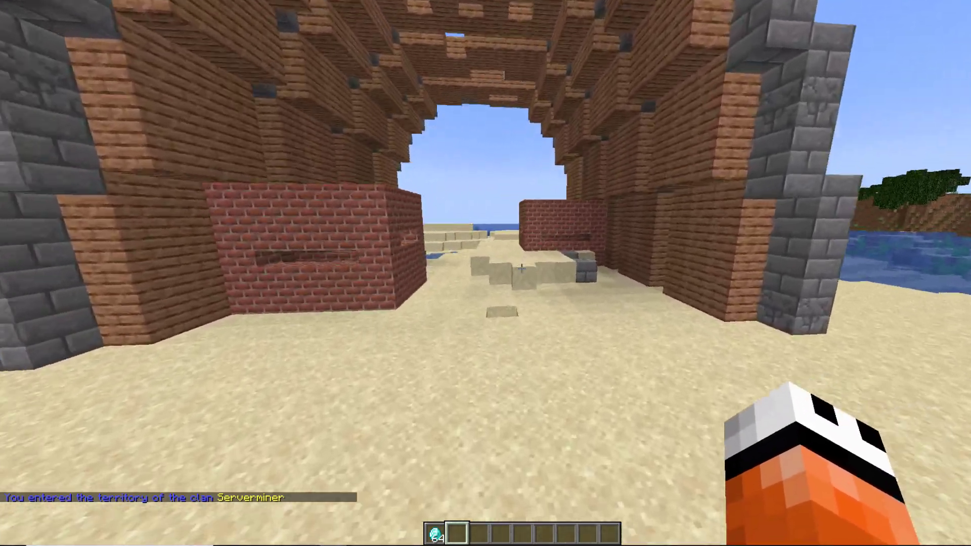
{"action": "key", "text": "w"}
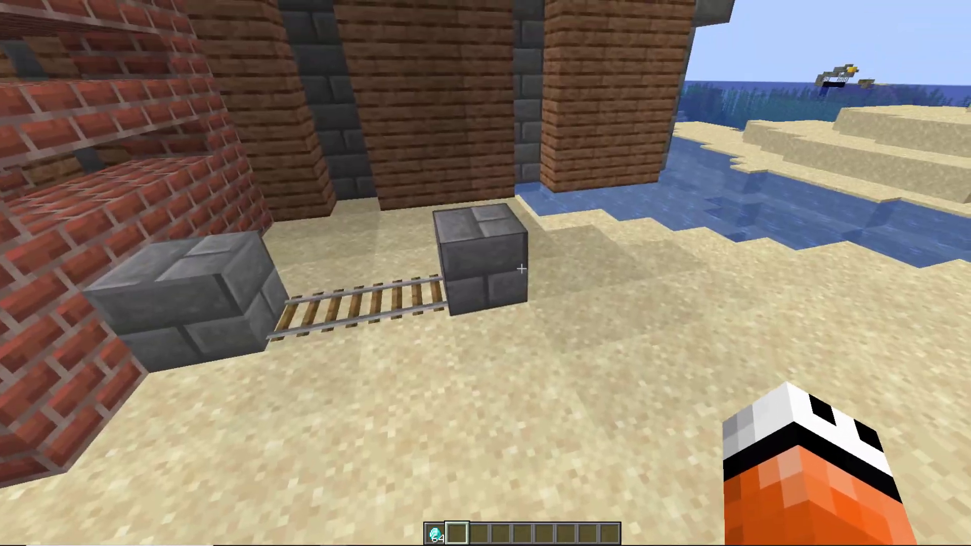
{"action": "key", "text": "w"}
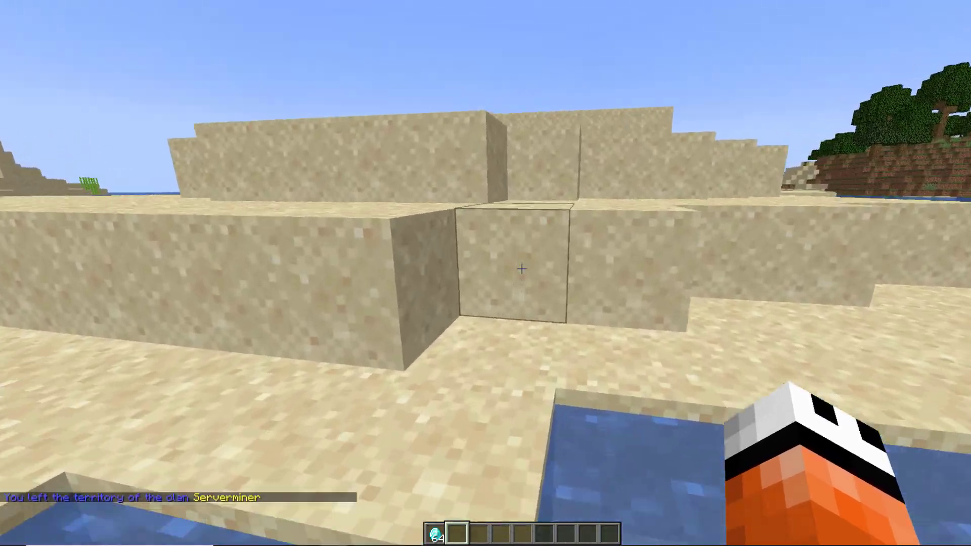
{"action": "key", "text": "w"}
{"action": "key", "text": "space"}
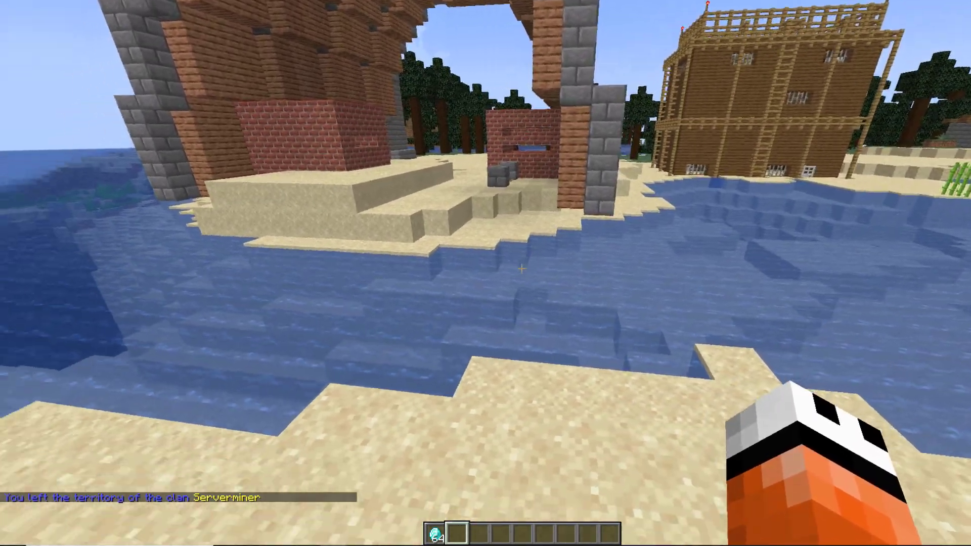
{"action": "key", "text": "w"}
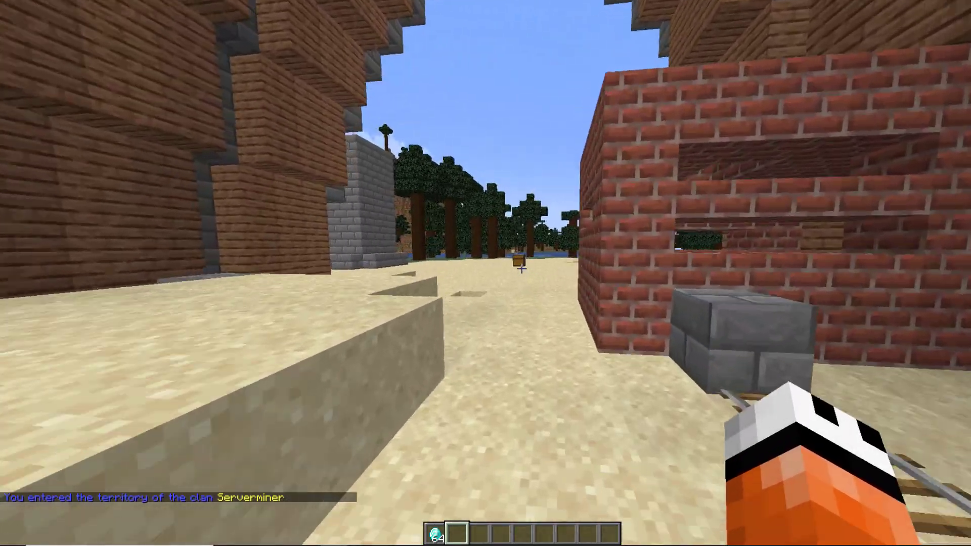
{"action": "key", "text": "w"}
{"action": "scroll", "coordinate": [521, 269], "scroll_direction": "up", "scroll_amount": 1}
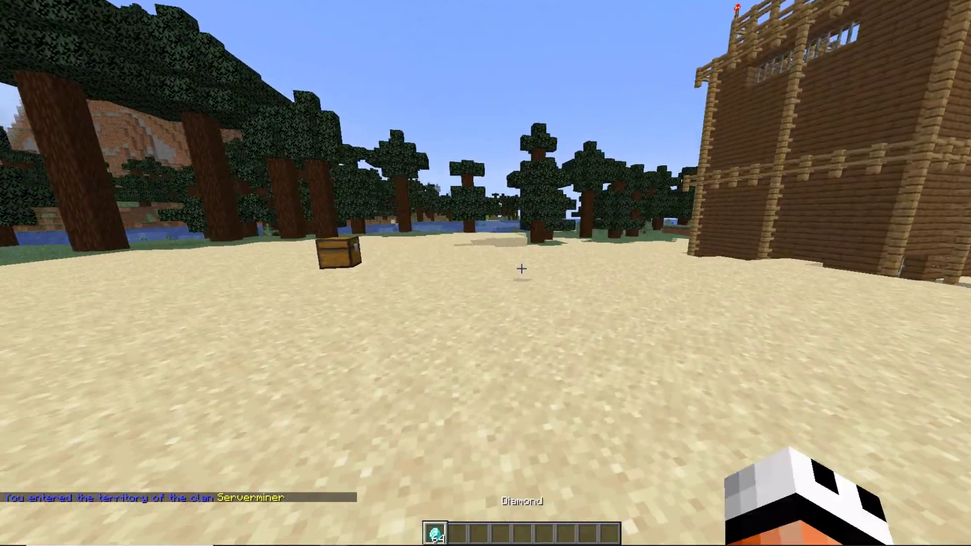
{"action": "key", "text": "2"}
{"action": "key", "text": "w"}
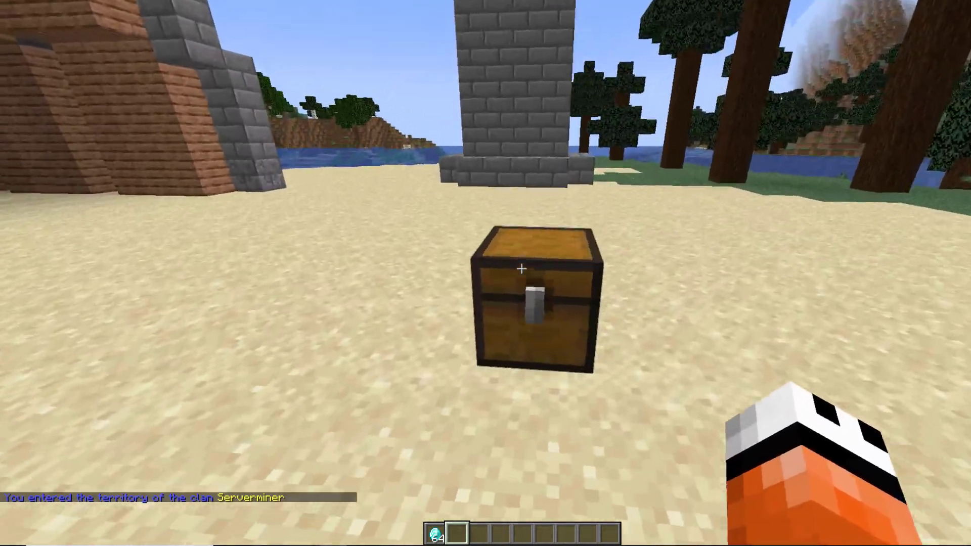
Step: Check the clan's protection requirements and the accepted resource values using /clan need
{"action": "right_click", "coordinate": [521, 268]}
{"action": "key", "text": "Escape"}
{"action": "key", "text": "slash"}
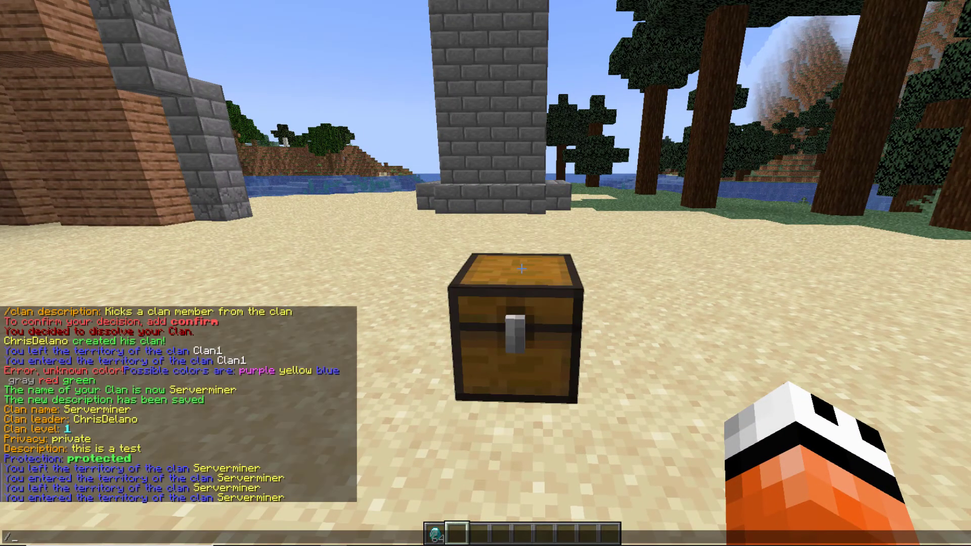
{"action": "type", "text": "clan need"}
{"action": "key", "text": "Return"}
{"action": "key", "text": "t"}
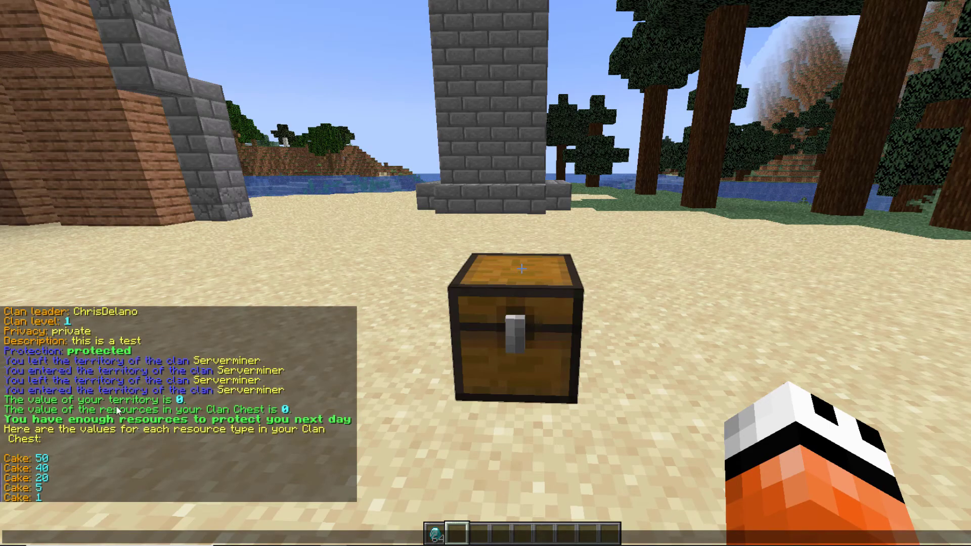
{"action": "key", "text": "Escape"}
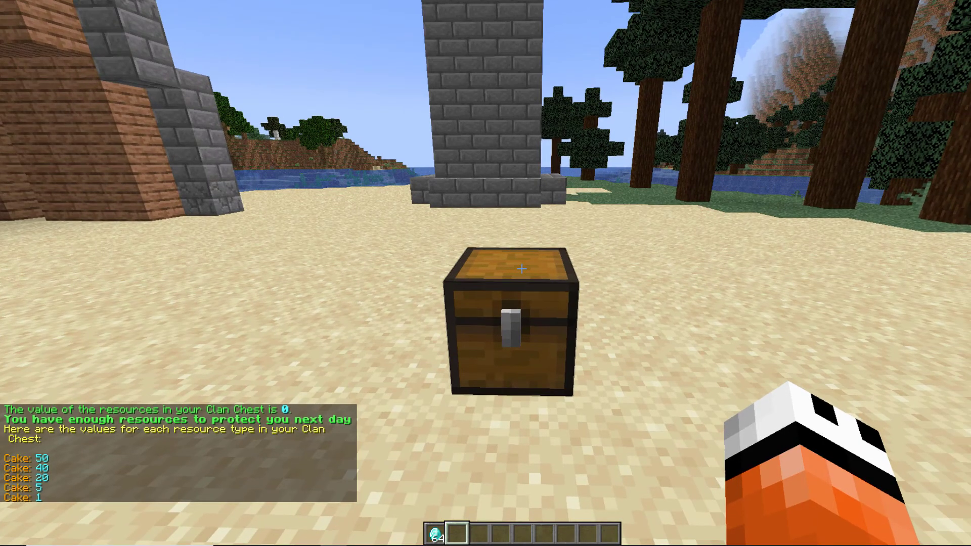
Step: Store 5 diamonds in the first slot of the Clan Chest and put the remaining stack back in the hotbar
{"action": "key", "text": "a"}
{"action": "key", "text": "w"}
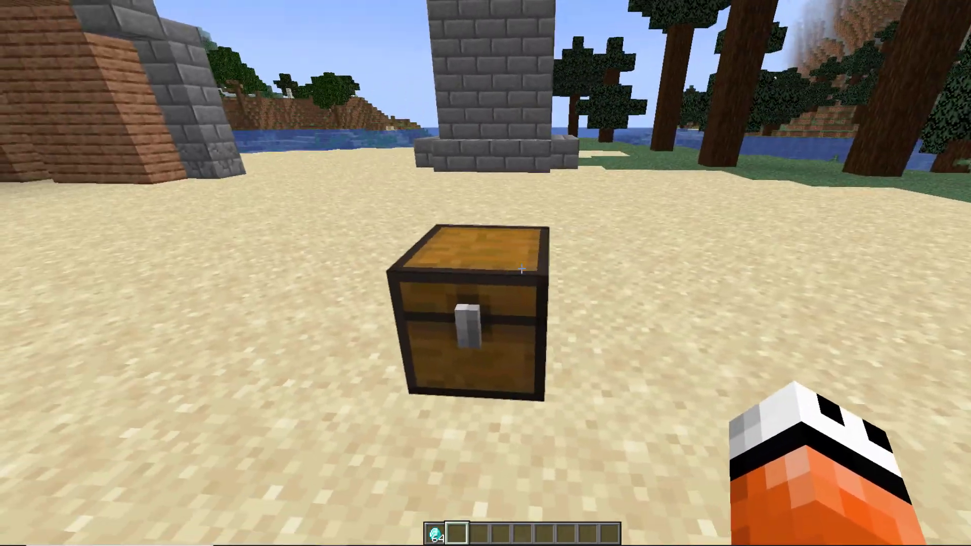
{"action": "right_click", "coordinate": [486, 273]}
{"action": "left_click", "coordinate": [444, 340]}
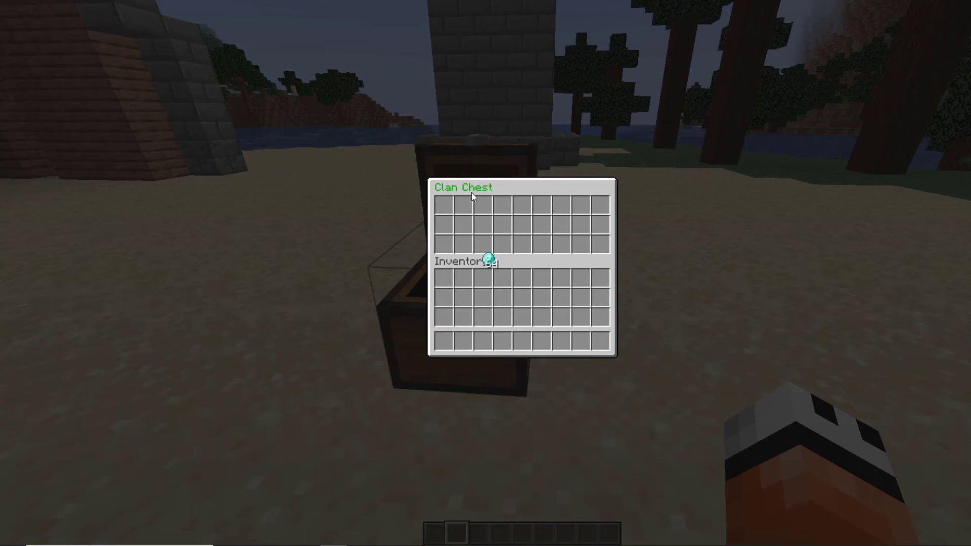
{"action": "right_click", "coordinate": [451, 210]}
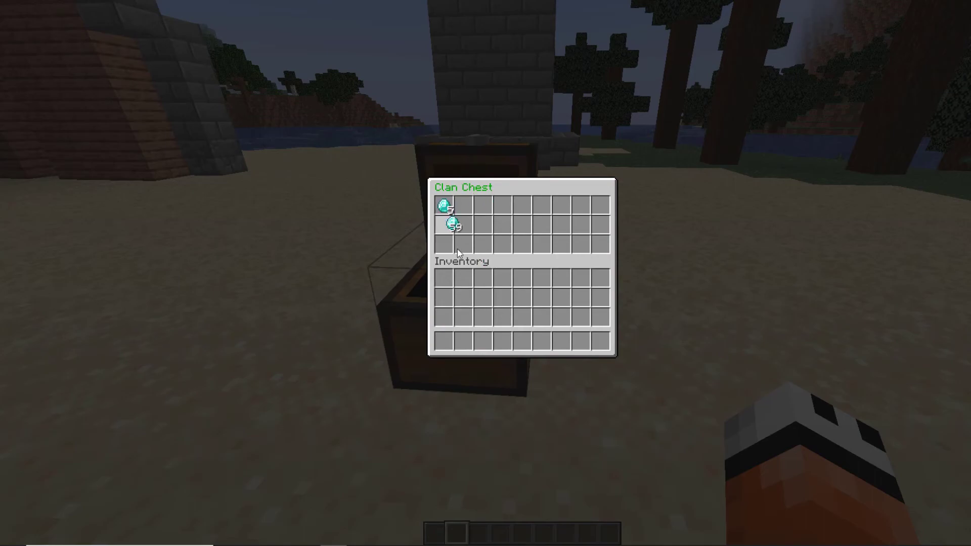
{"action": "left_click", "coordinate": [442, 340]}
{"action": "key", "text": "Escape"}
{"action": "key", "text": "a"}
Step: Run /clan need again to check the value of the resources stored in the Clan Chest
{"action": "key", "text": "t"}
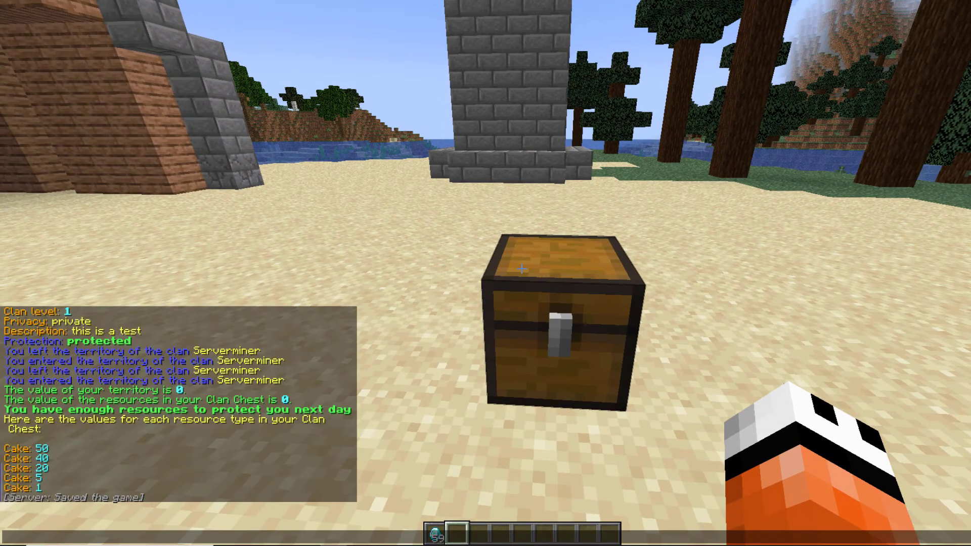
{"action": "key", "text": "Return"}
{"action": "key", "text": "t"}
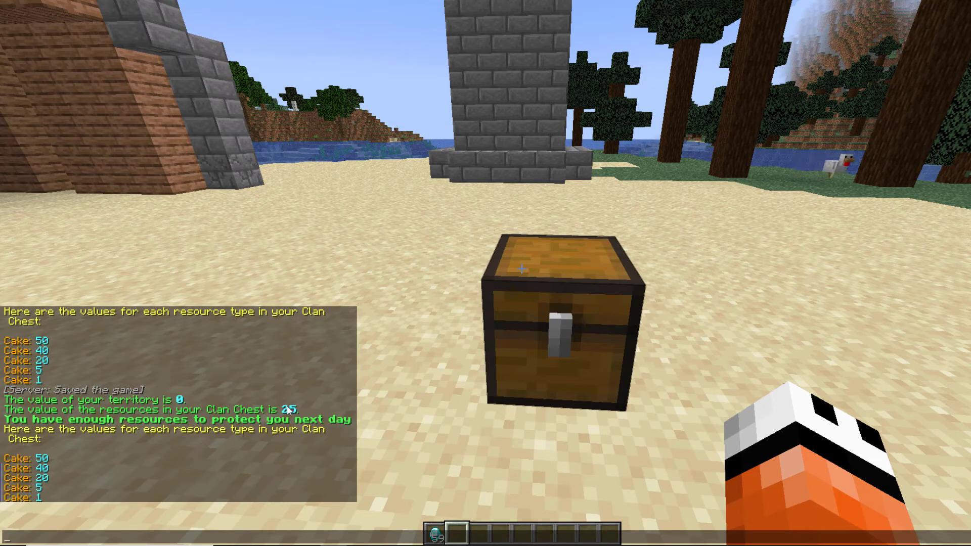
{"action": "key", "text": "Escape"}
Step: Tour the arched hangar, inspect the Clan Chest's contents, and walk on to the wooden tower
{"action": "right_click", "coordinate": [521, 269]}
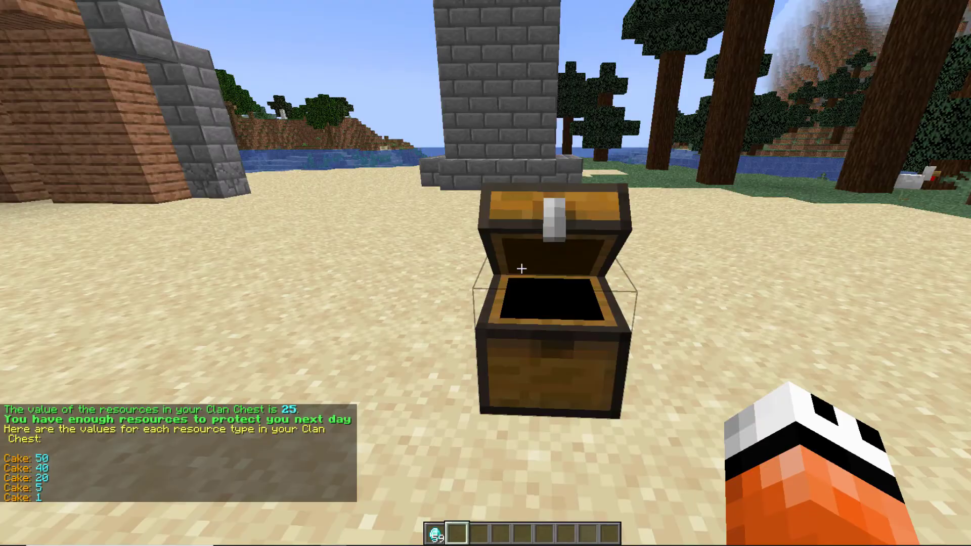
{"action": "key", "text": "w"}
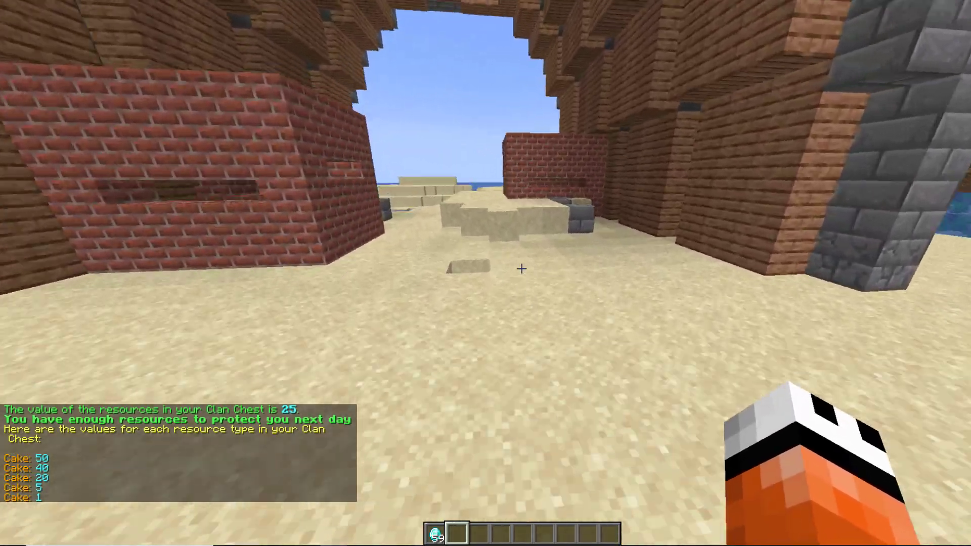
{"action": "key", "text": "w"}
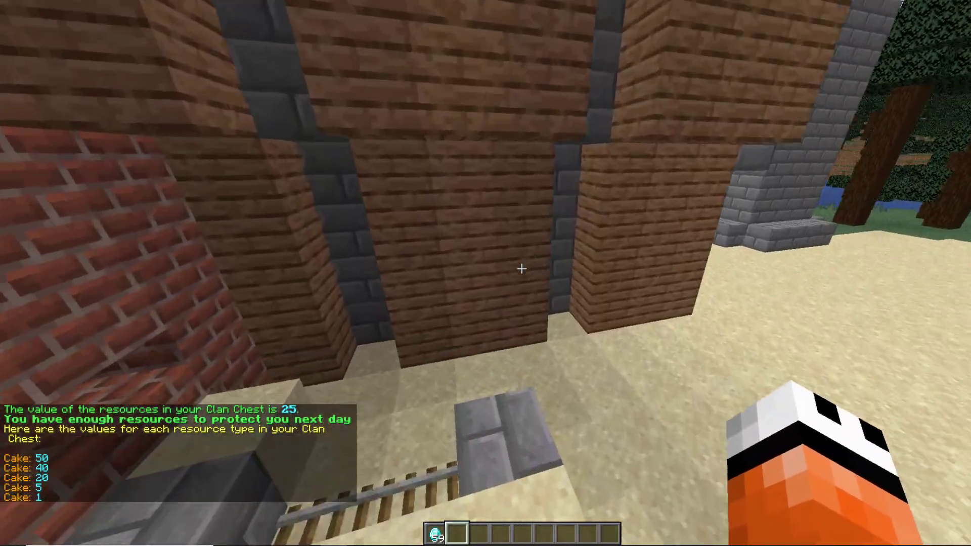
{"action": "key", "text": "w"}
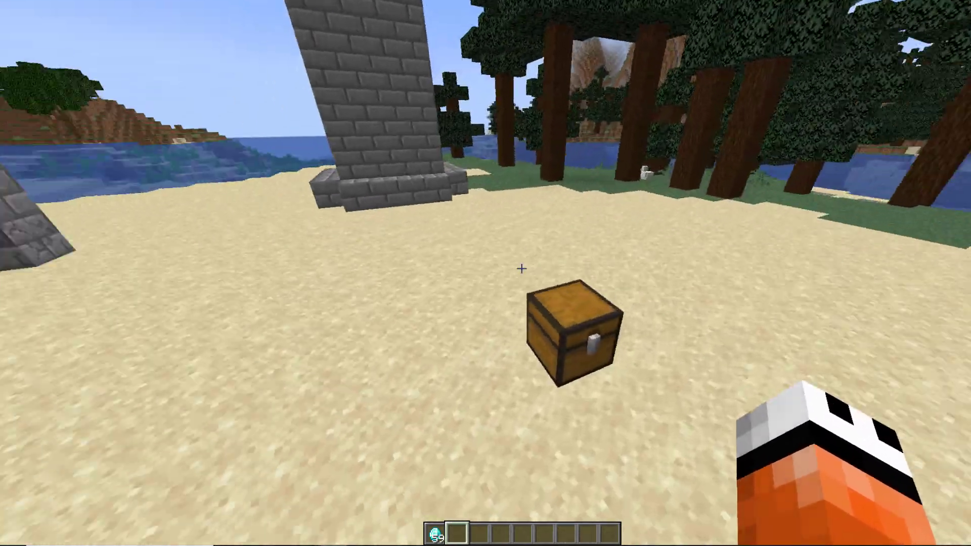
{"action": "right_click", "coordinate": [522, 268]}
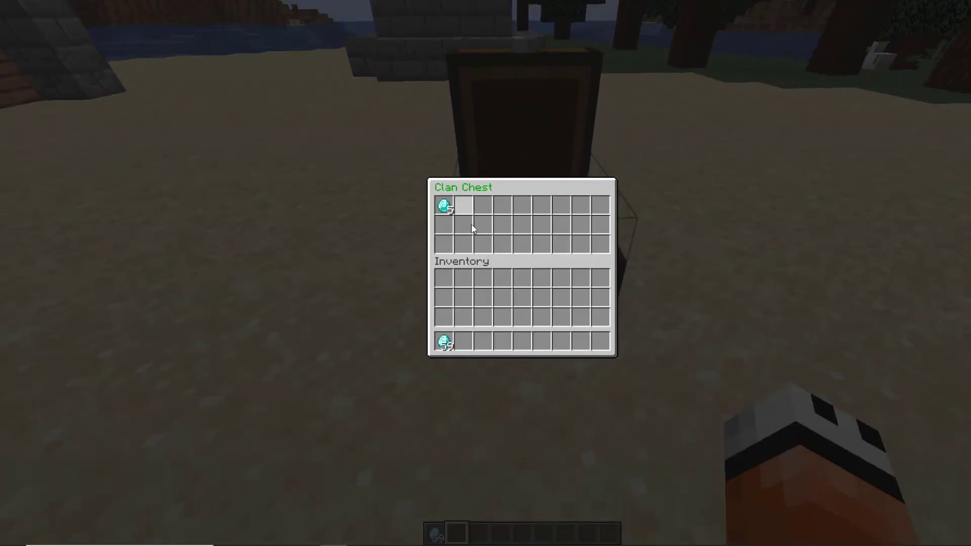
{"action": "key", "text": "Escape"}
{"action": "key", "text": "w"}
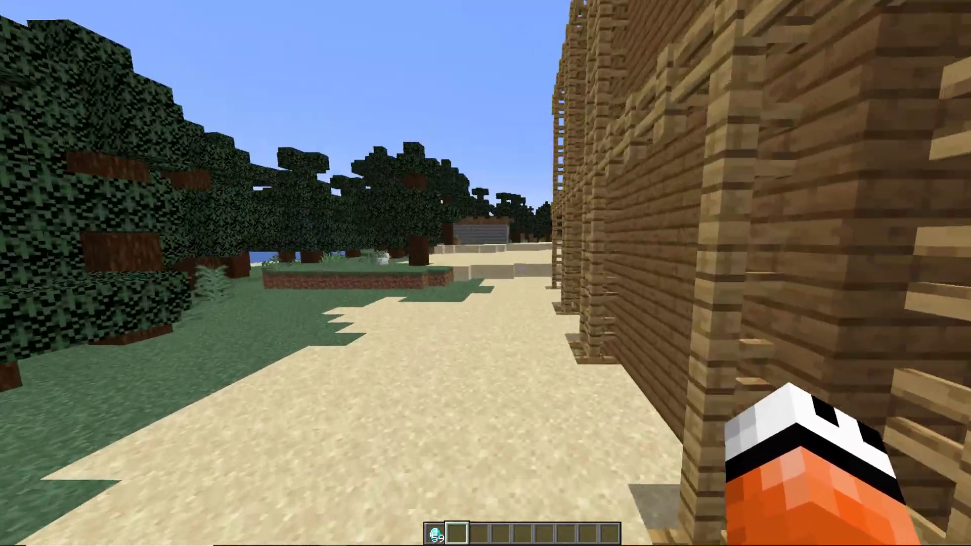
Step: Return to the Clan Chest and empty it by taking its 5 diamonds back into the hotbar
{"action": "key", "text": "t"}
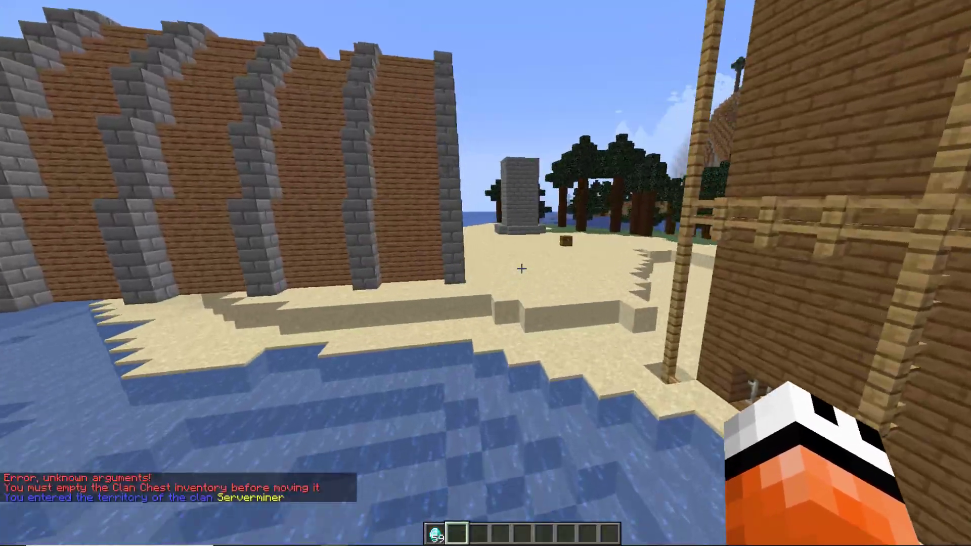
{"action": "key", "text": "w"}
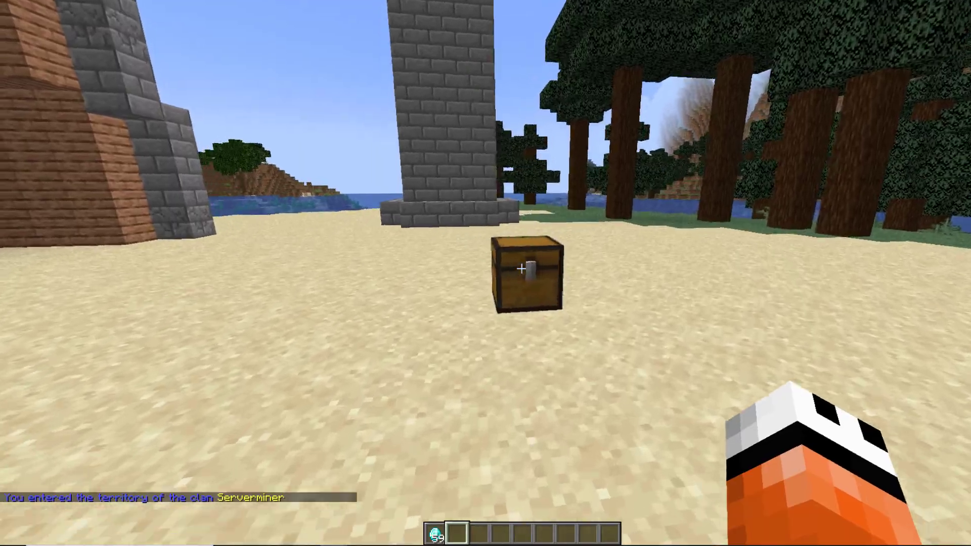
{"action": "right_click", "coordinate": [522, 268]}
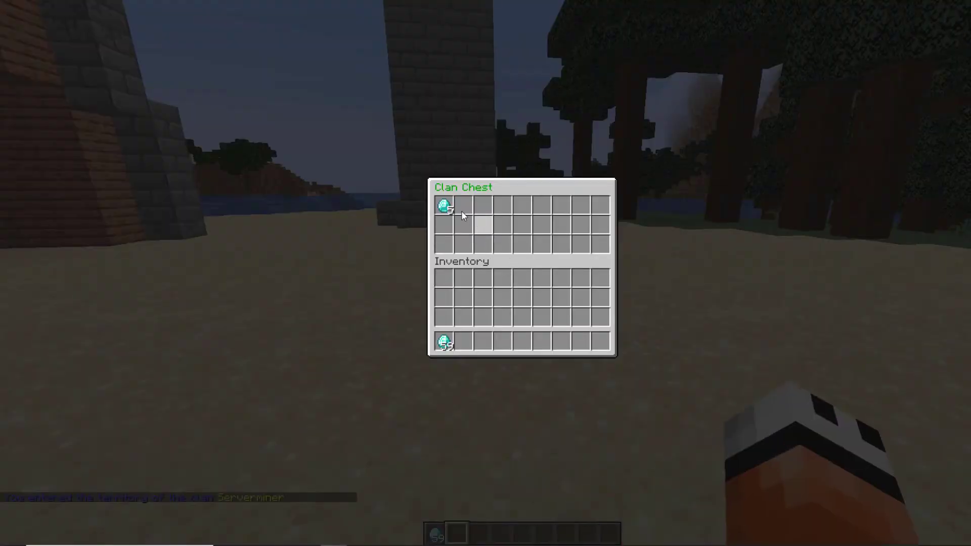
{"action": "left_click", "coordinate": [444, 206], "text": "shift"}
{"action": "key", "text": "Escape"}
Step: Run the /clan change command to pick up the emptied Clan Chest for relocation
{"action": "key", "text": "t"}
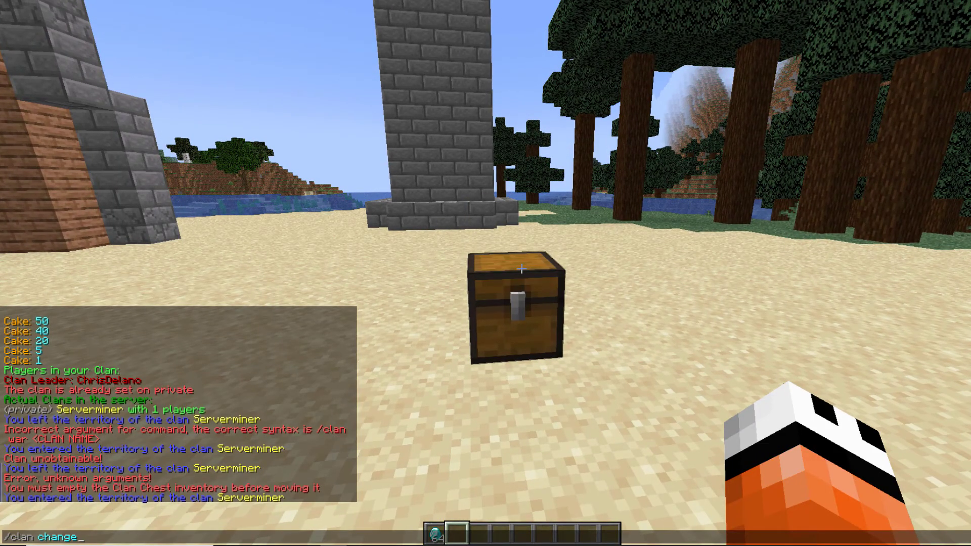
{"action": "key", "text": "Return"}
{"action": "key", "text": "space"}
{"action": "key", "text": "space"}
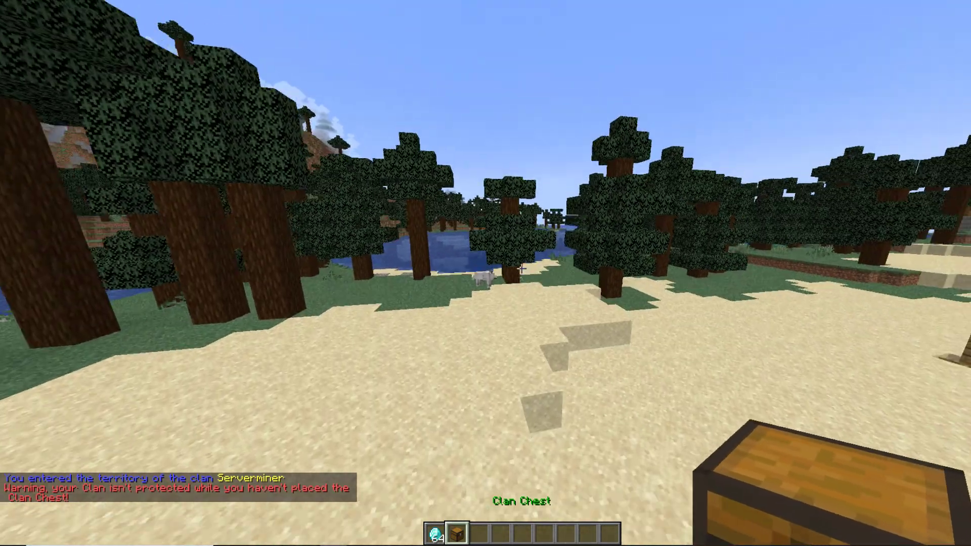
Step: Try to place the Clan Chest on the grassy strip across the water, just outside the clan's territory
{"action": "key", "text": "w"}
{"action": "key", "text": "w"}
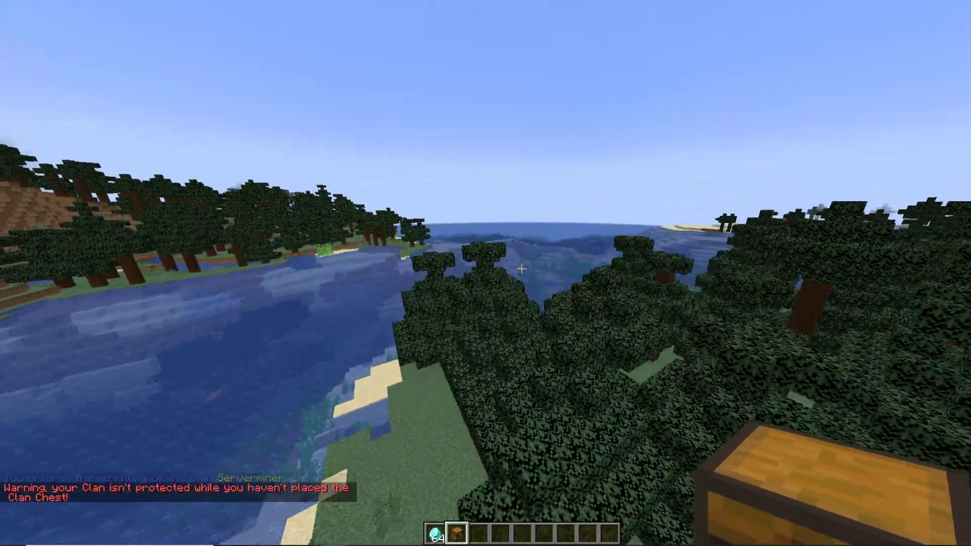
{"action": "key", "text": "w"}
{"action": "key", "text": "shift"}
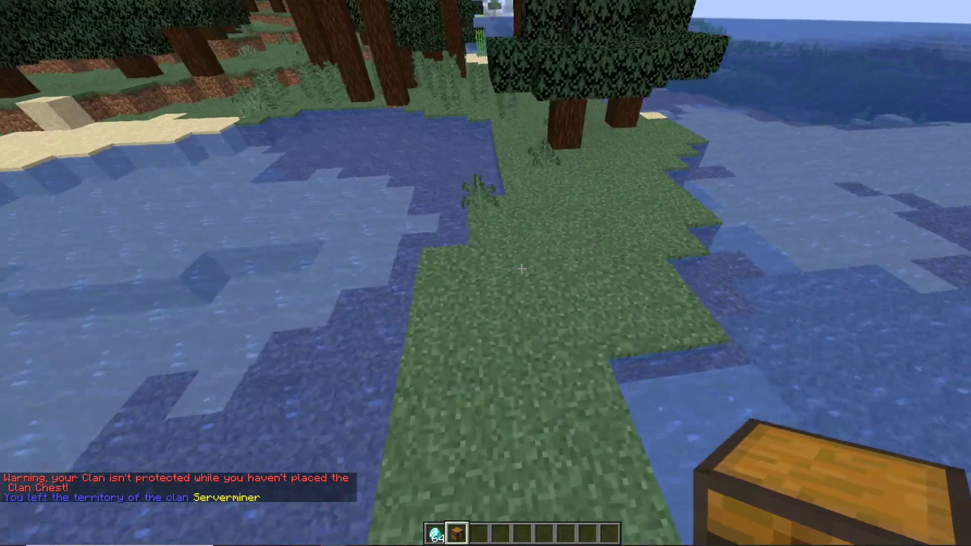
{"action": "right_click", "coordinate": [522, 268]}
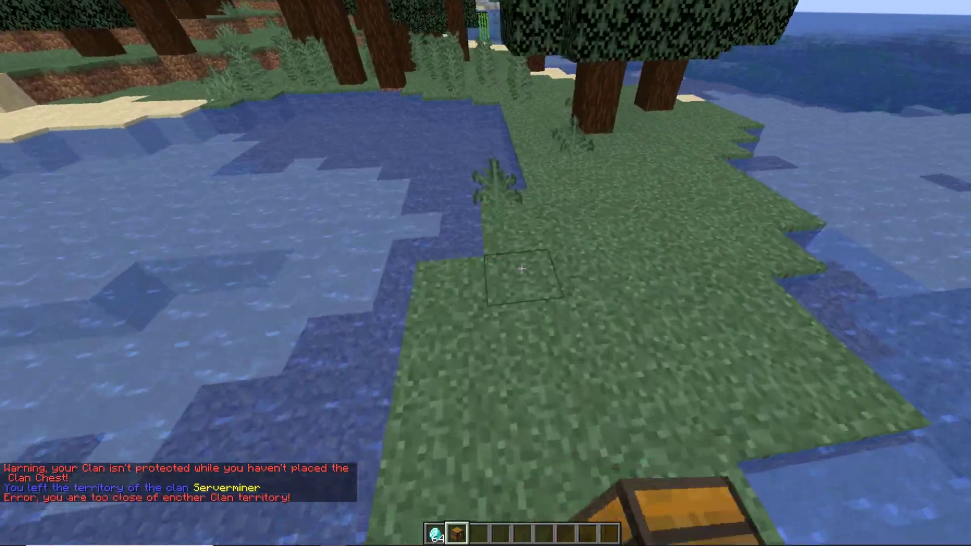
Step: Fly on to the forest clearing farther away, place the Clan Chest on the grass and check its inventory
{"action": "key", "text": "w"}
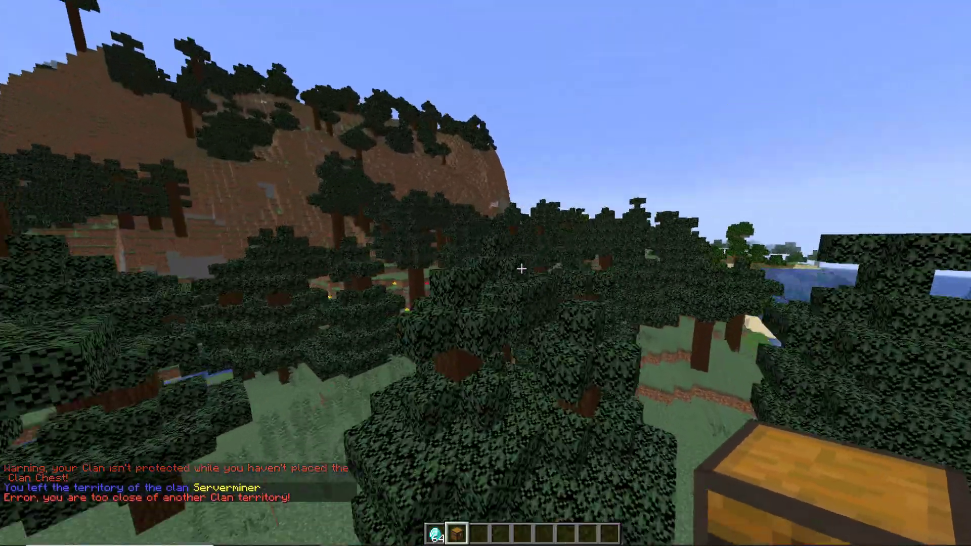
{"action": "key", "text": "w"}
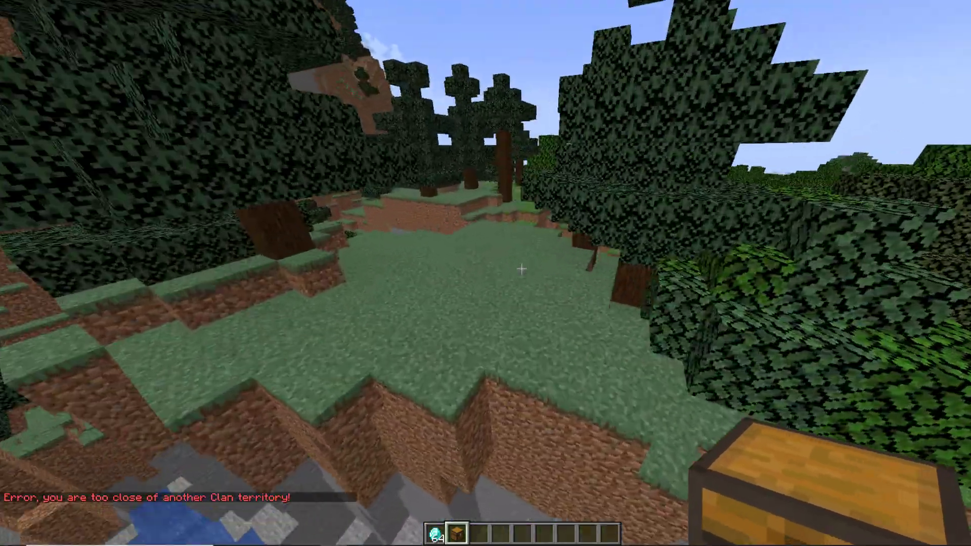
{"action": "right_click", "coordinate": [522, 268]}
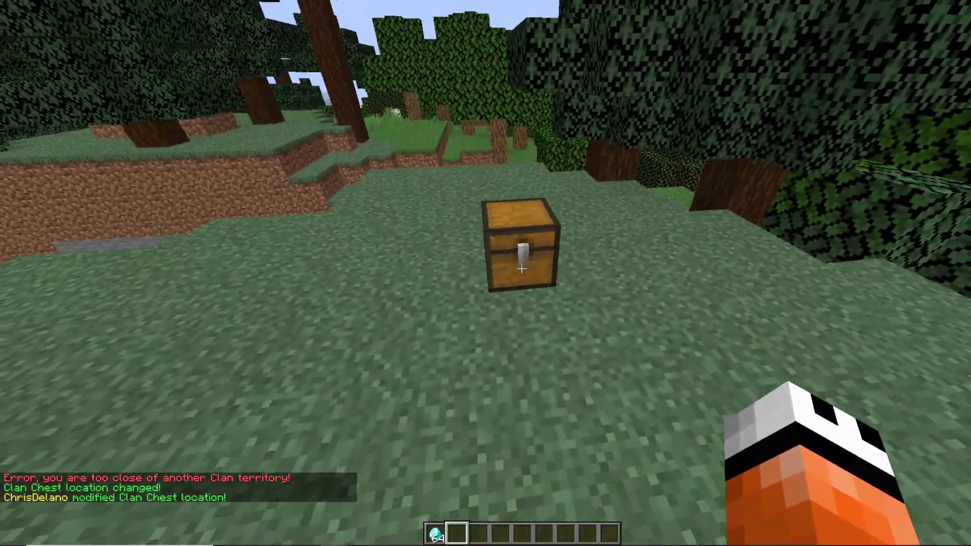
{"action": "right_click", "coordinate": [521, 268]}
{"action": "key", "text": "Escape"}
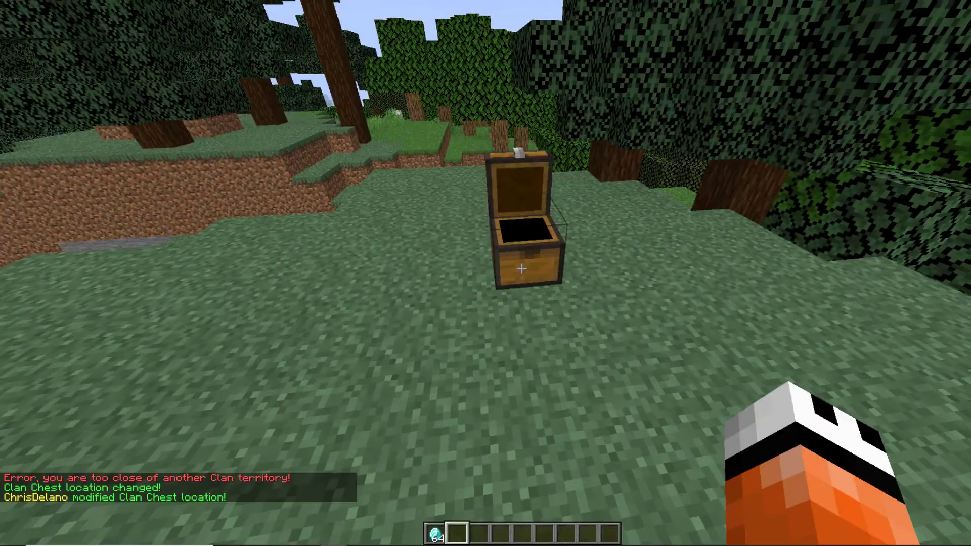
{"action": "key", "text": "w"}
{"action": "key", "text": "space"}
{"action": "key", "text": "w"}
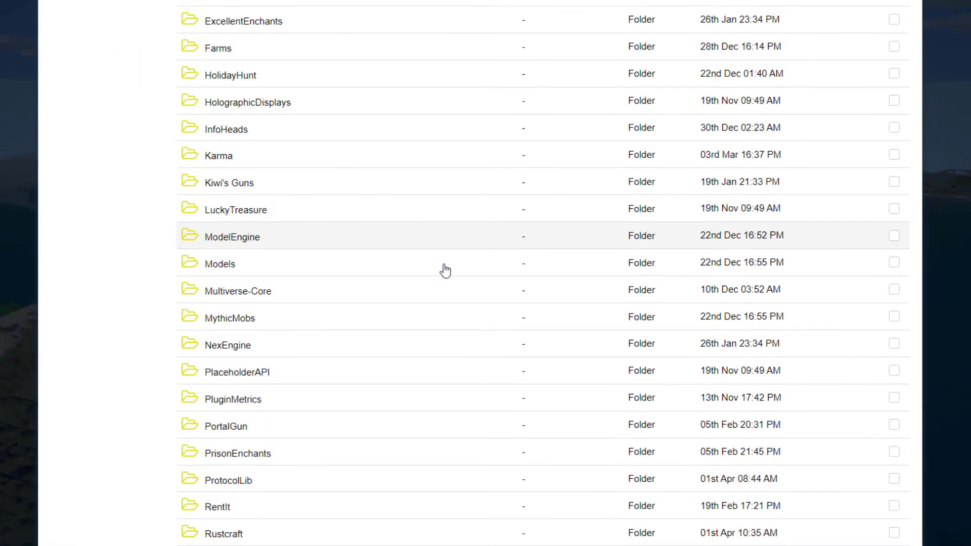
Step: Switch to the server's web file manager and open the Rustcraft folder inside plugins
{"action": "double_click", "coordinate": [281, 276]}
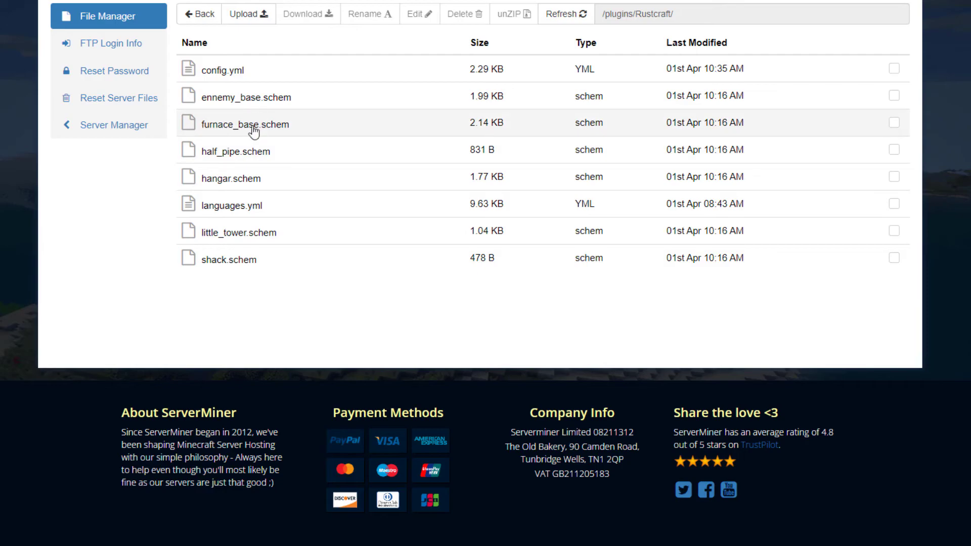
{"action": "scroll", "coordinate": [219, 191], "scroll_direction": "up", "scroll_amount": 3}
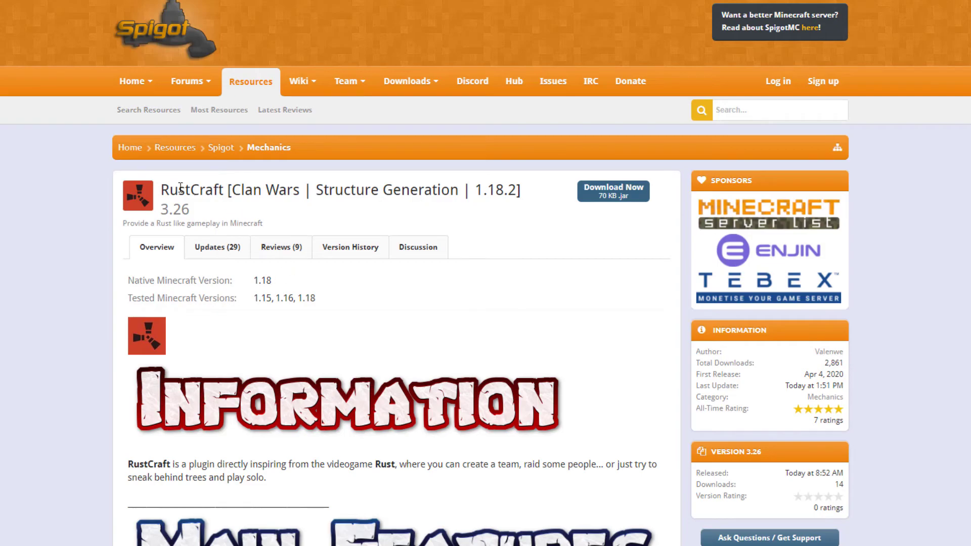
Step: Switch to the RustCraft resource page on SpigotMC and look through its version history
{"action": "left_click_drag", "start_coordinate": [181, 187], "coordinate": [272, 196]}
{"action": "left_click", "coordinate": [273, 197]}
{"action": "left_click", "coordinate": [354, 250]}
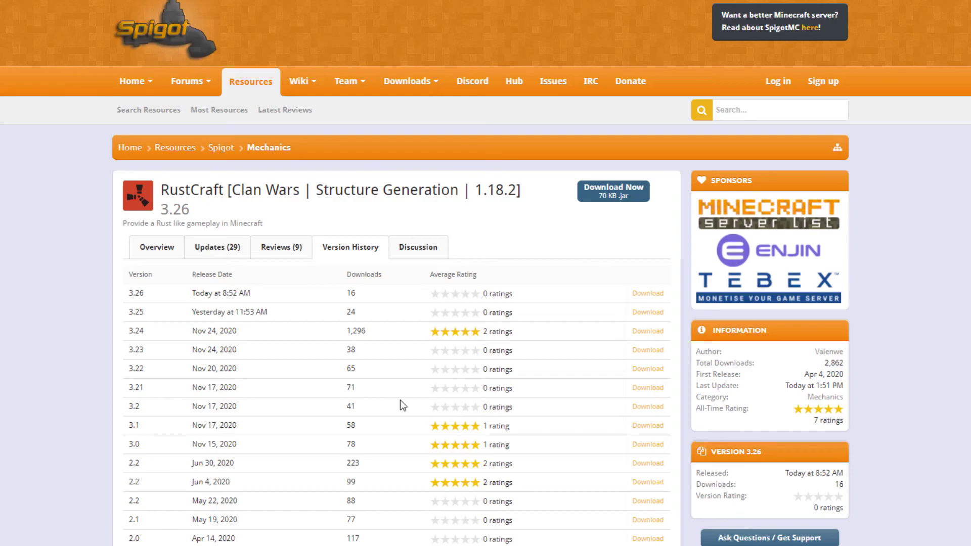
Step: Extract the six .schem files from the RustCraft Plugin zip archive into the Downloads folder
{"action": "left_click", "coordinate": [278, 545]}
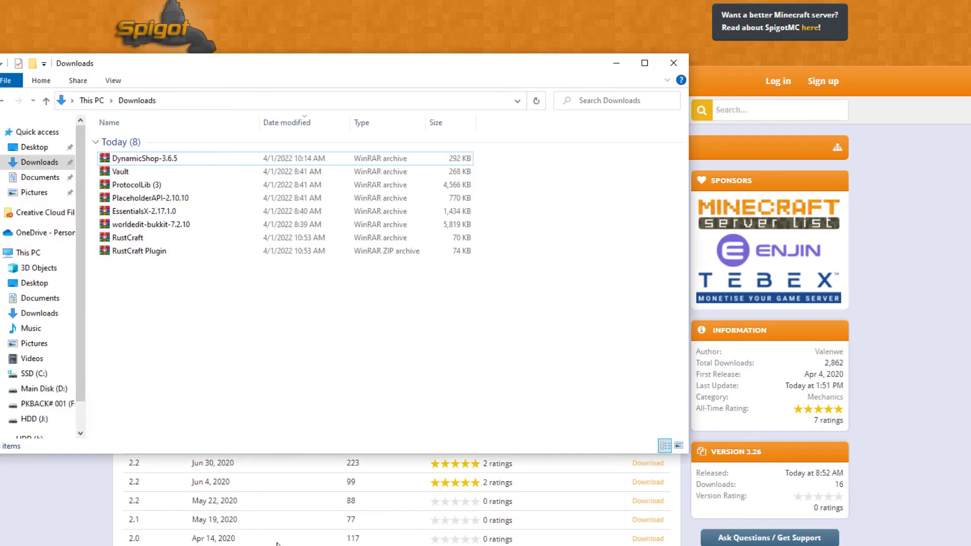
{"action": "left_click", "coordinate": [148, 257]}
{"action": "left_click", "coordinate": [260, 236]}
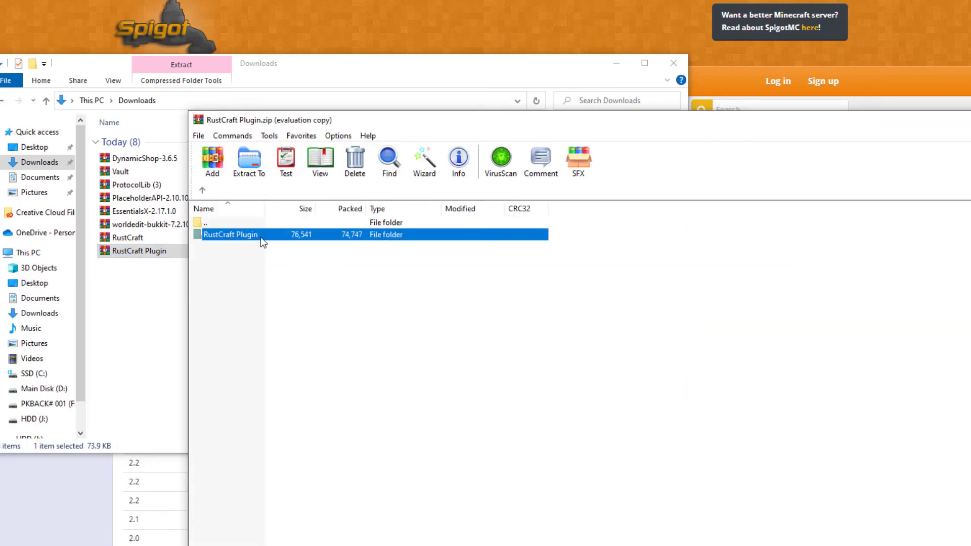
{"action": "double_click", "coordinate": [241, 237]}
{"action": "left_click_drag", "start_coordinate": [252, 328], "coordinate": [241, 251]}
{"action": "left_click_drag", "start_coordinate": [242, 251], "coordinate": [134, 316]}
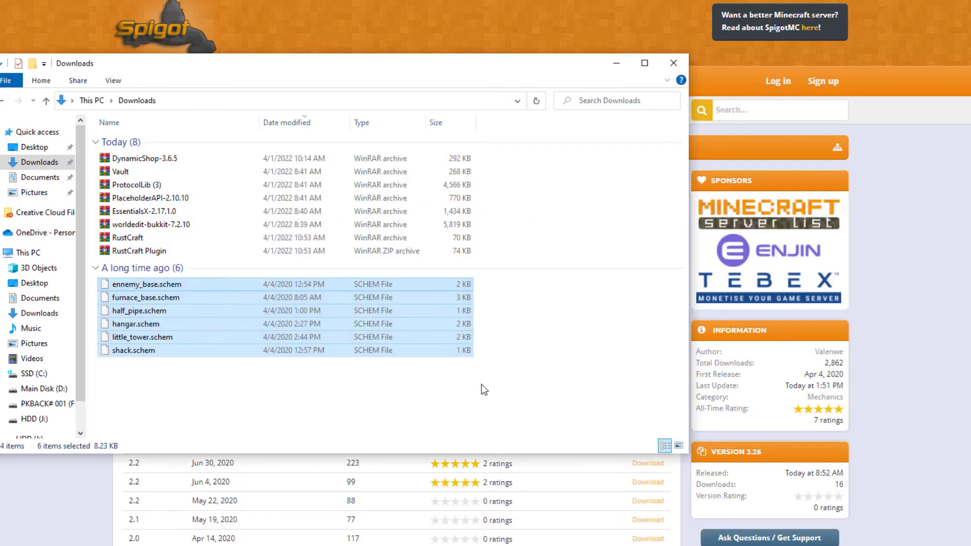
Step: Compress the six extracted .schem files into a zip archive named test
{"action": "right_click", "coordinate": [386, 315]}
{"action": "mouse_move", "coordinate": [497, 449]}
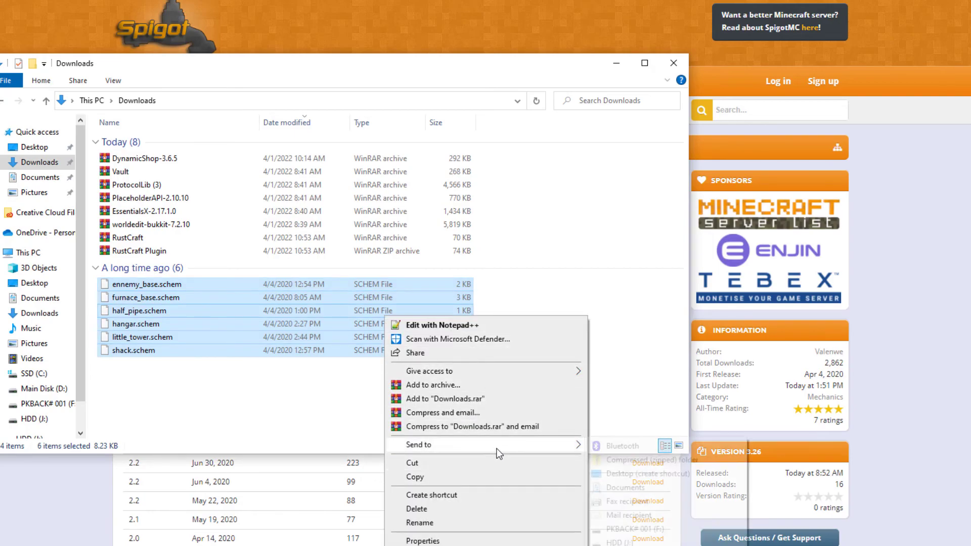
{"action": "left_click", "coordinate": [600, 460]}
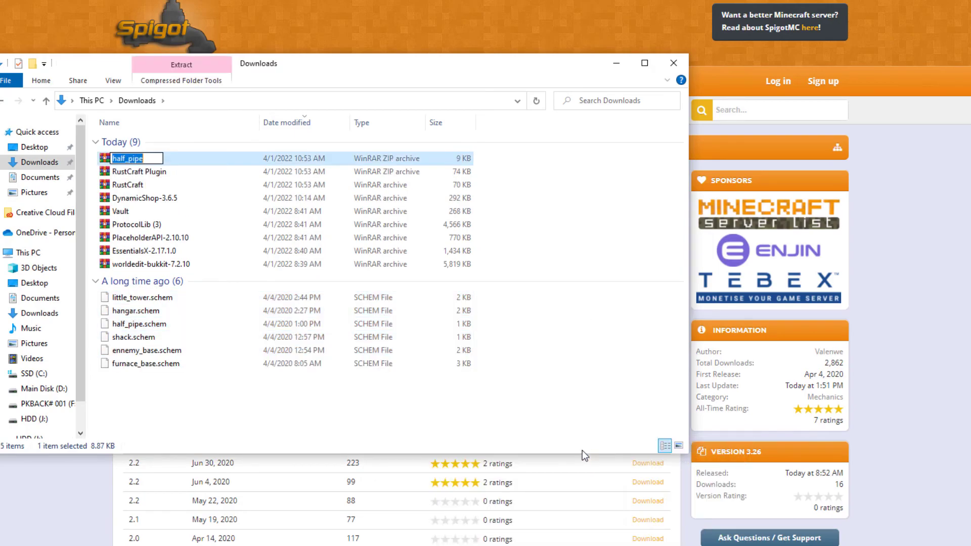
{"action": "type", "text": "test"}
{"action": "left_click", "coordinate": [618, 388]}
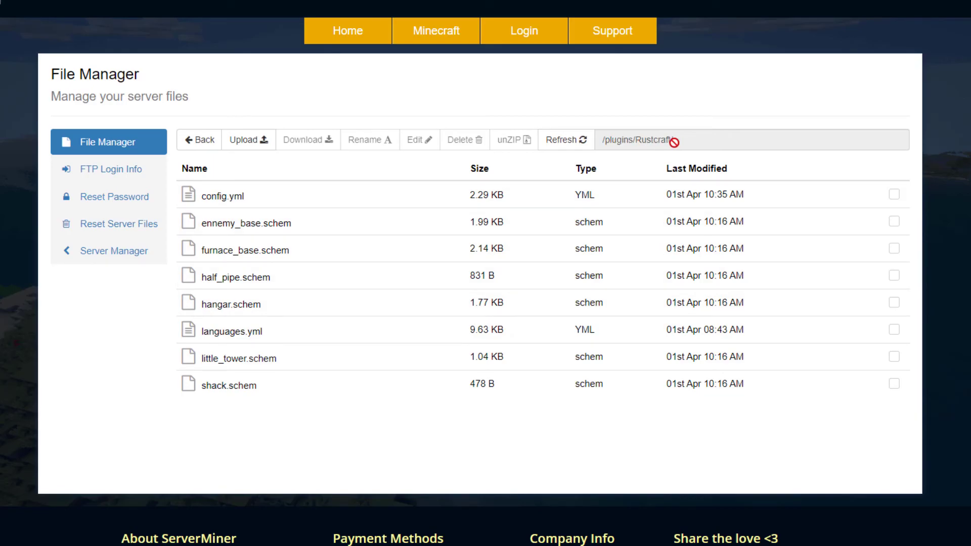
Step: Upload the test zip archive to /plugins/Rustcraft/ in the server's file manager
{"action": "left_click", "coordinate": [259, 140]}
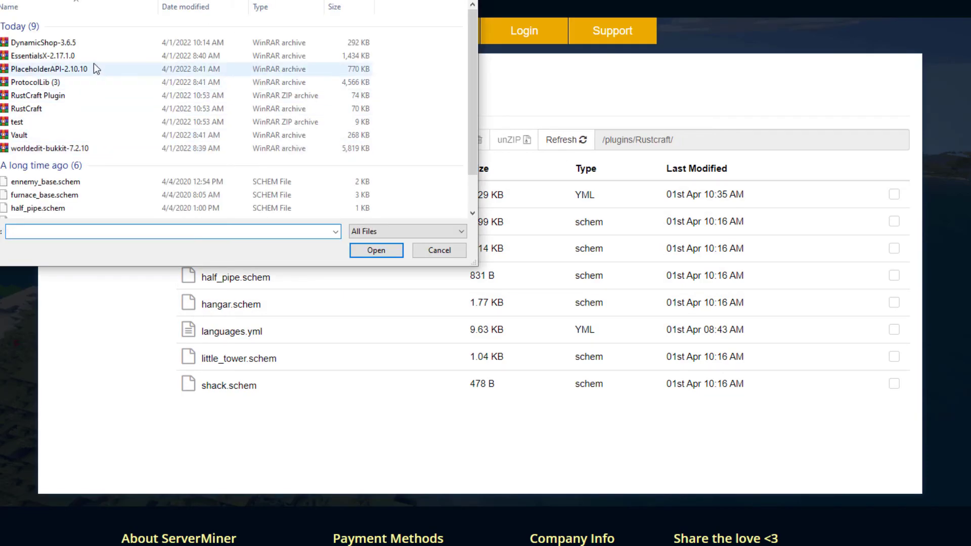
{"action": "left_click", "coordinate": [56, 123]}
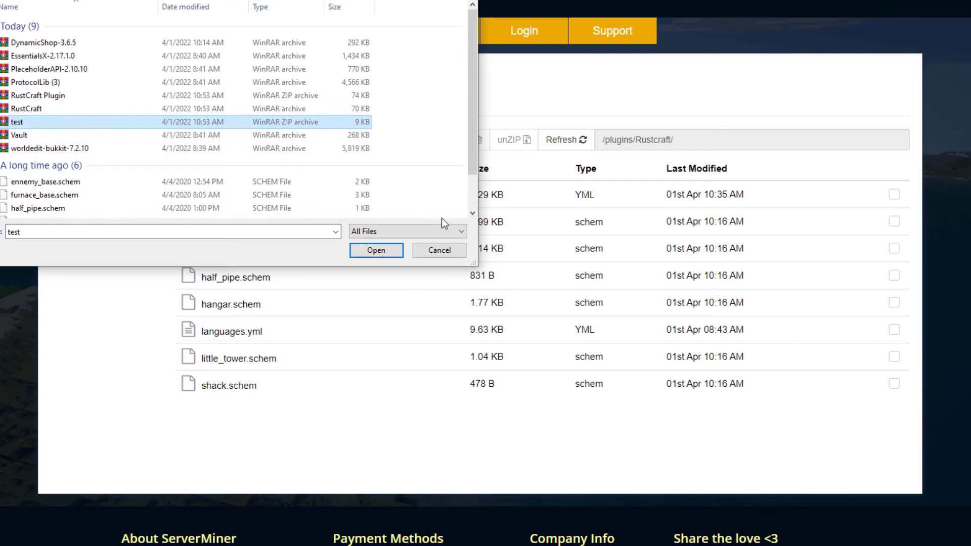
{"action": "left_click", "coordinate": [391, 253]}
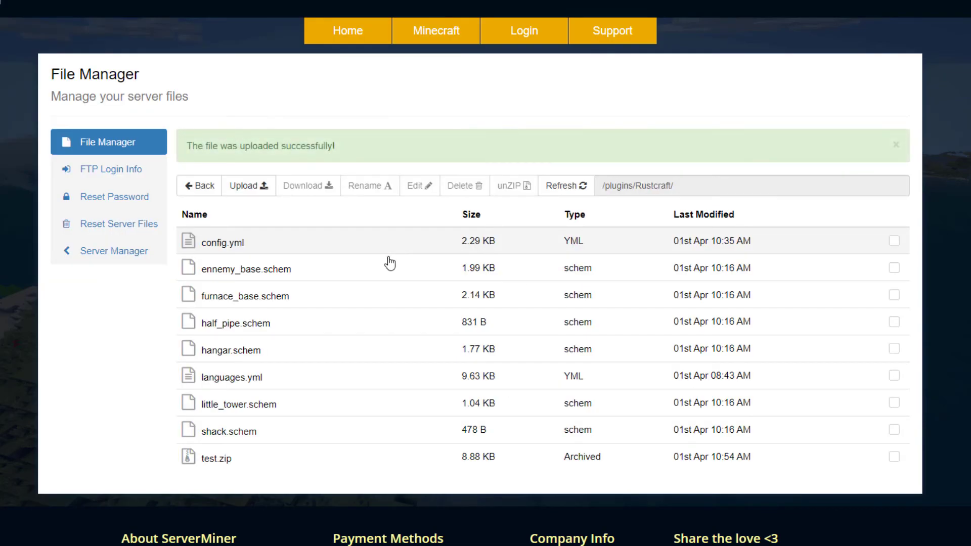
Step: Unzip test.zip in the Rustcraft folder and refresh the file listing
{"action": "left_click", "coordinate": [267, 461]}
{"action": "left_click", "coordinate": [515, 196]}
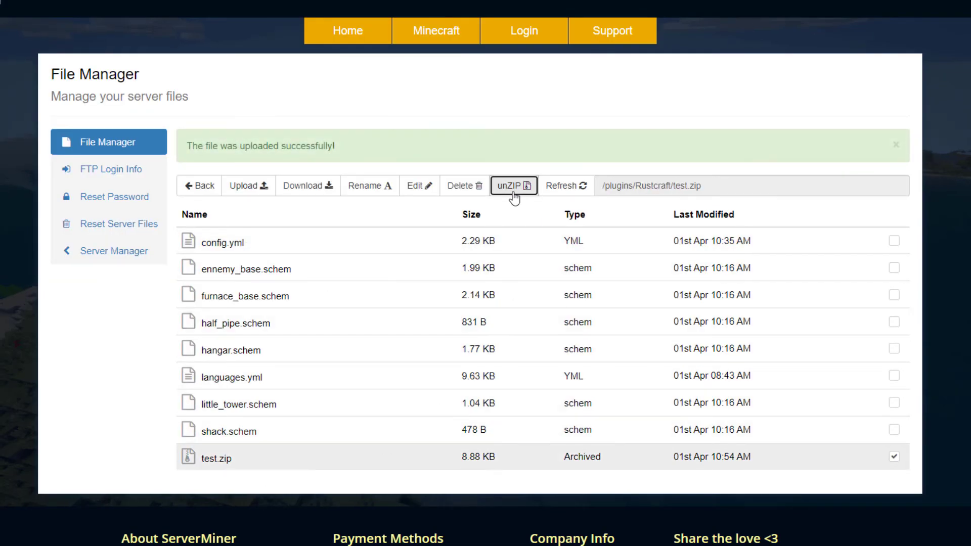
{"action": "left_click", "coordinate": [615, 115]}
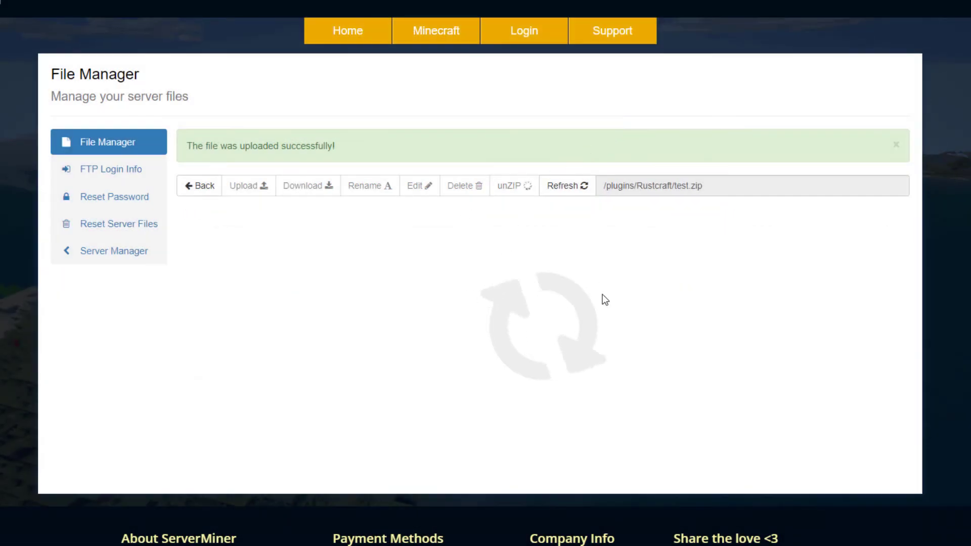
{"action": "left_click", "coordinate": [587, 193]}
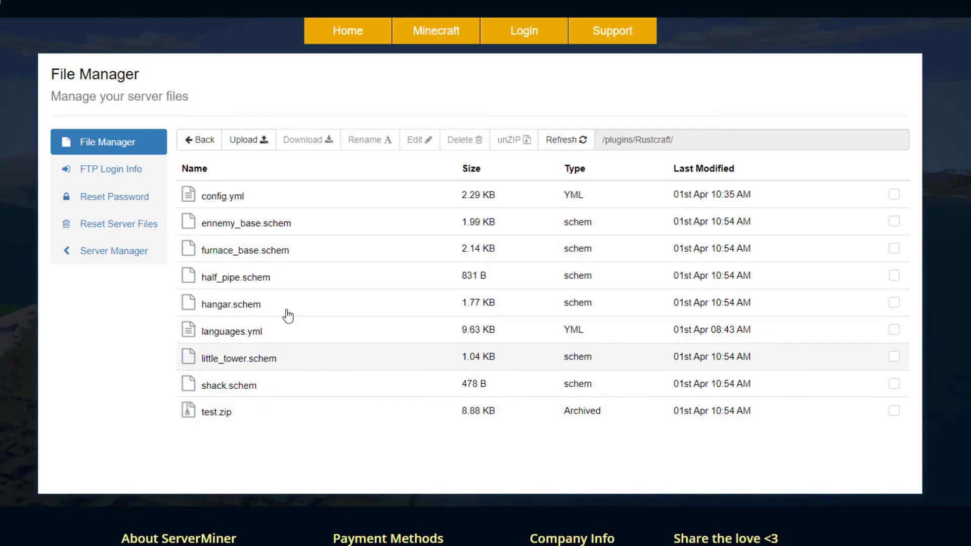
Step: Open config.yml and examine the item values for chests in the clan territory, such as diamond, iron, gold and equipment
{"action": "double_click", "coordinate": [264, 201]}
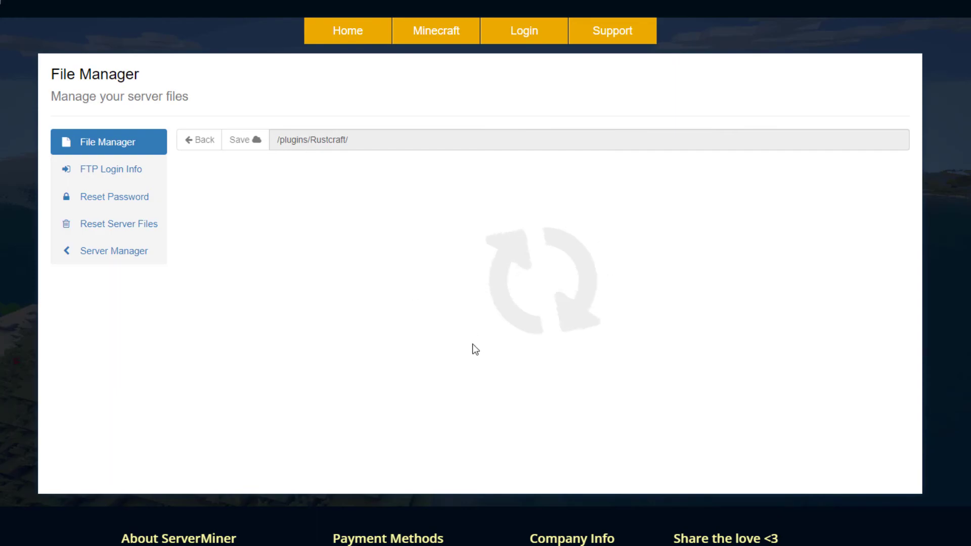
{"action": "left_click_drag", "start_coordinate": [291, 302], "coordinate": [203, 187]}
{"action": "left_click", "coordinate": [312, 210]}
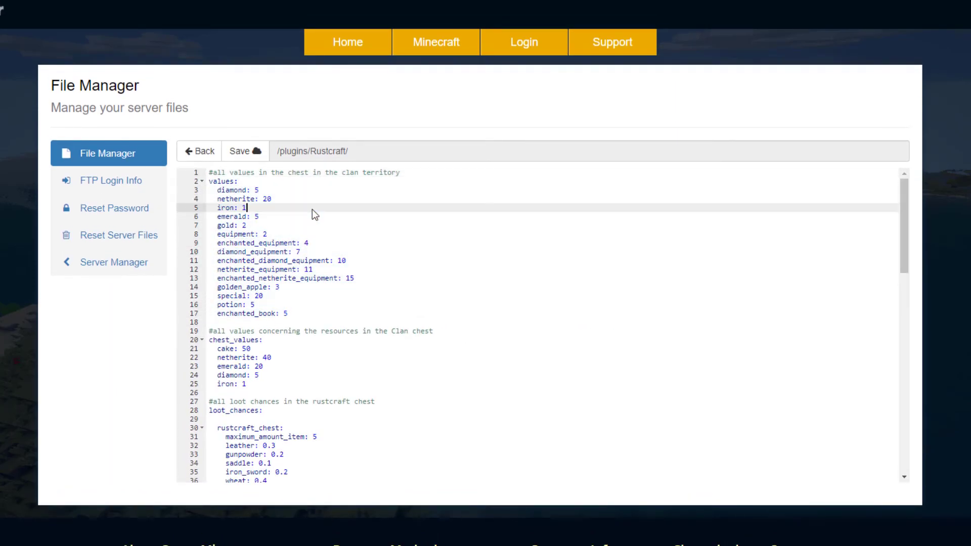
{"action": "left_click", "coordinate": [260, 190]}
{"action": "left_click", "coordinate": [277, 234]}
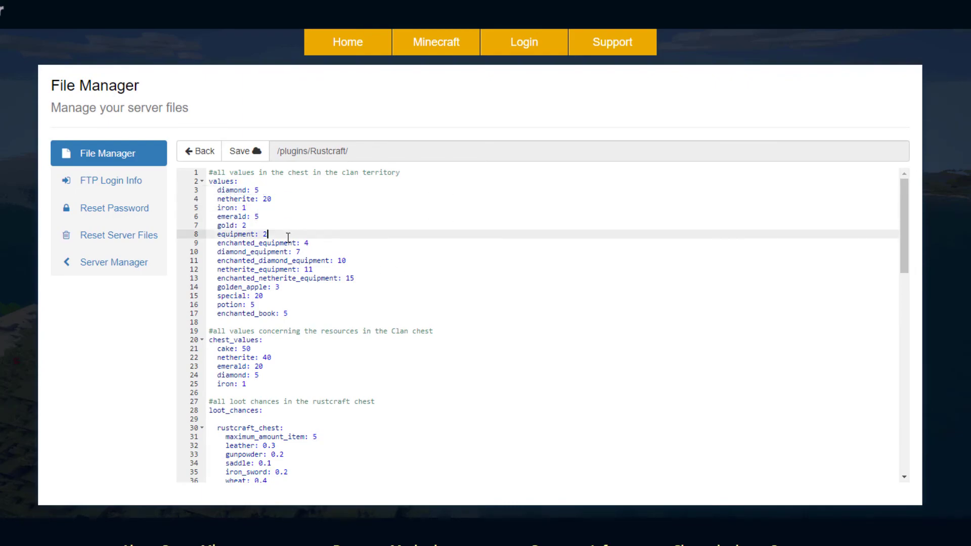
{"action": "left_click_drag", "start_coordinate": [263, 211], "coordinate": [212, 209]}
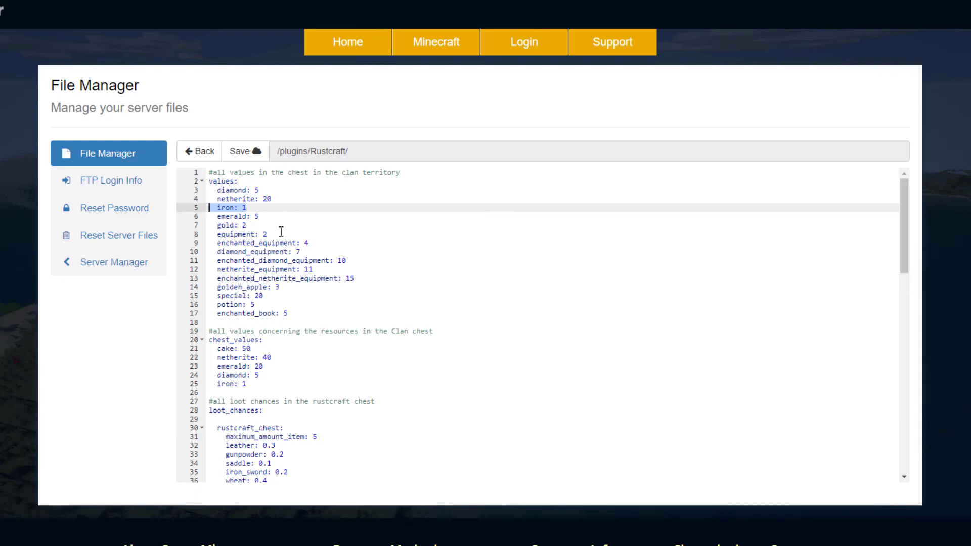
{"action": "left_click", "coordinate": [250, 226]}
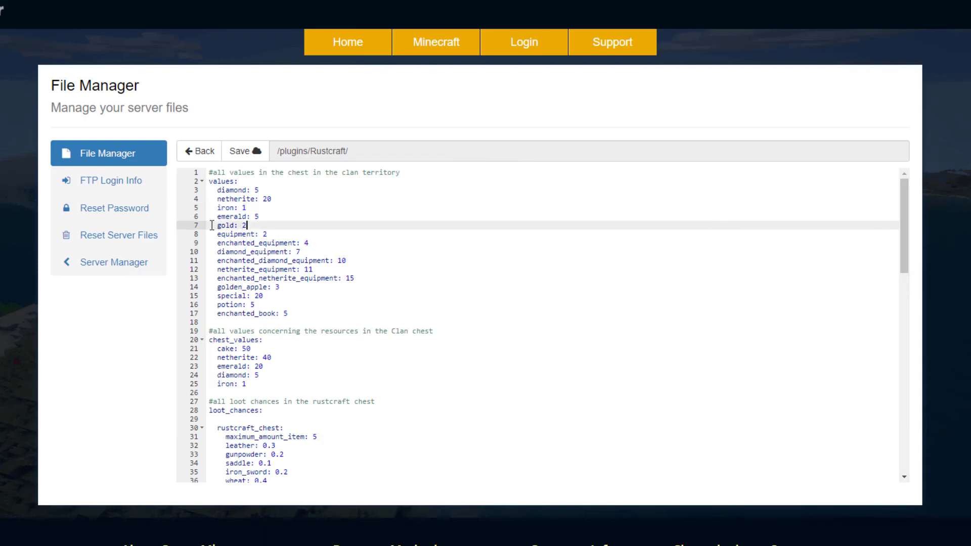
{"action": "left_click", "coordinate": [307, 296]}
Step: Examine the config's Clan Chest resource values, loot chances, structure generation chances and clan territory radius settings
{"action": "scroll", "coordinate": [306, 310], "scroll_direction": "down", "scroll_amount": 1}
{"action": "scroll", "coordinate": [303, 324], "scroll_direction": "down", "scroll_amount": 4}
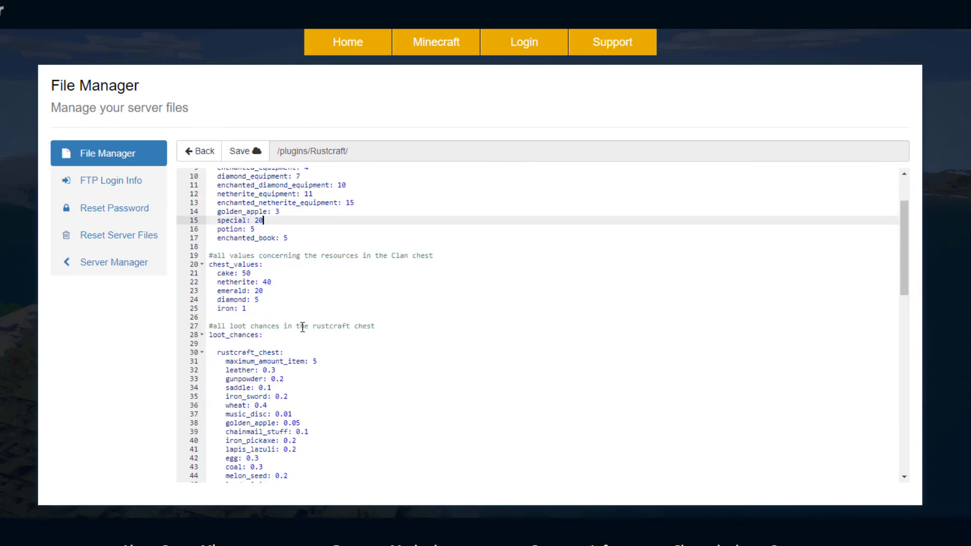
{"action": "left_click_drag", "start_coordinate": [222, 237], "coordinate": [299, 254]}
{"action": "left_click", "coordinate": [272, 258]}
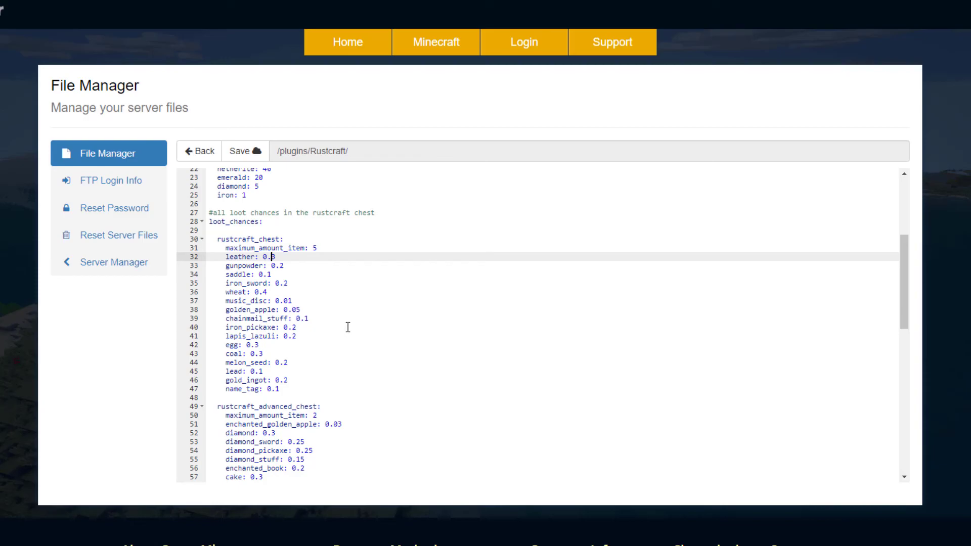
{"action": "scroll", "coordinate": [348, 327], "scroll_direction": "down", "scroll_amount": 3}
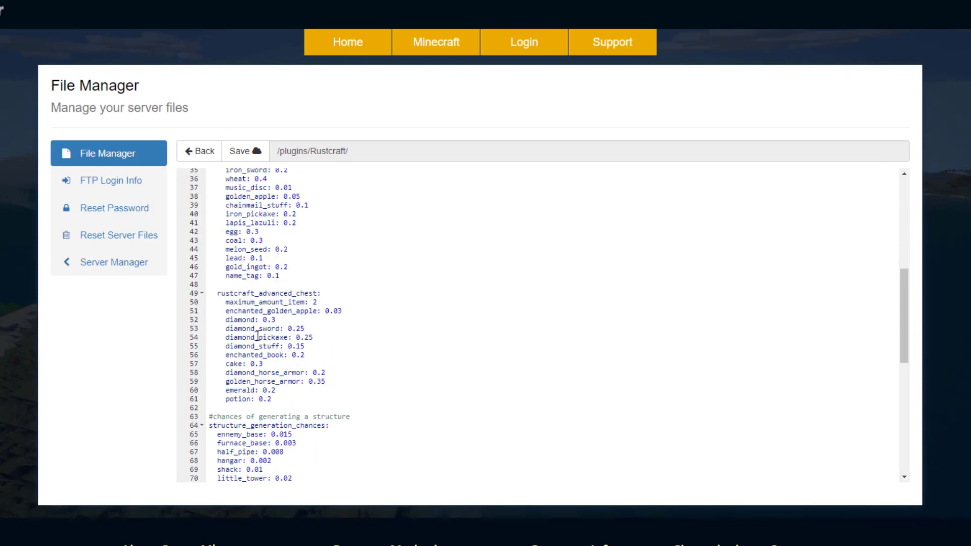
{"action": "scroll", "coordinate": [297, 362], "scroll_direction": "down", "scroll_amount": 4}
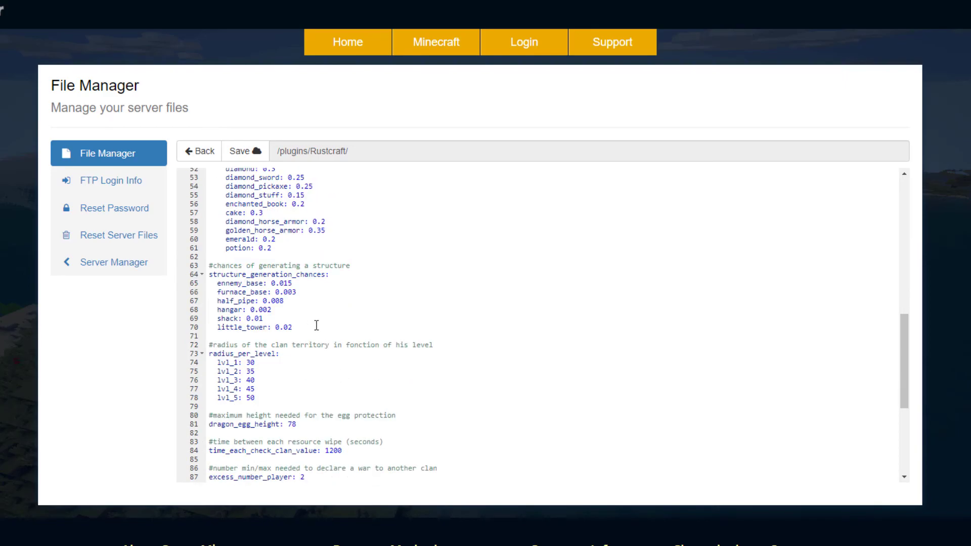
Step: Review the structure_generation_chances entries and the radius_per_level values for clan levels 1 to 5 in config.yml
{"action": "left_click_drag", "start_coordinate": [317, 325], "coordinate": [209, 266]}
{"action": "left_click", "coordinate": [319, 310]}
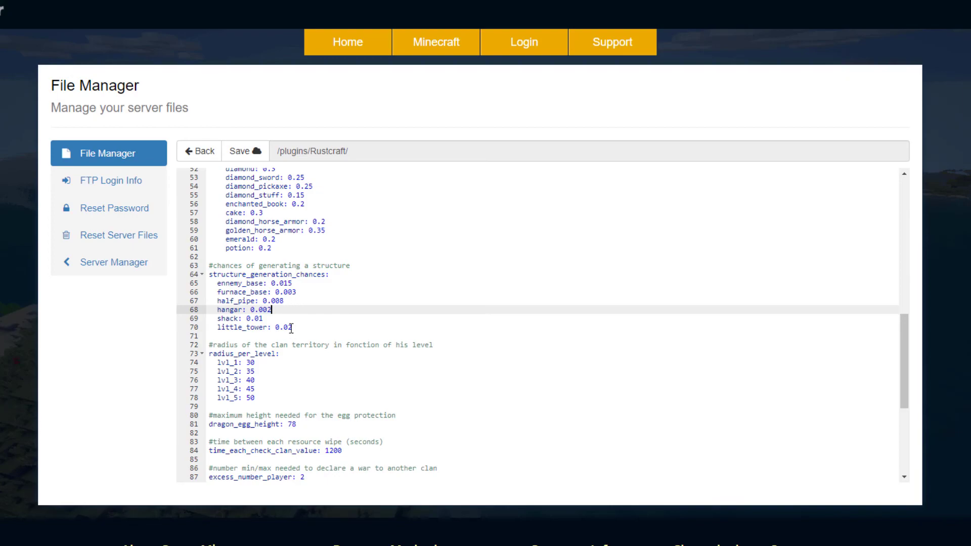
{"action": "scroll", "coordinate": [292, 328], "scroll_direction": "down", "scroll_amount": 3}
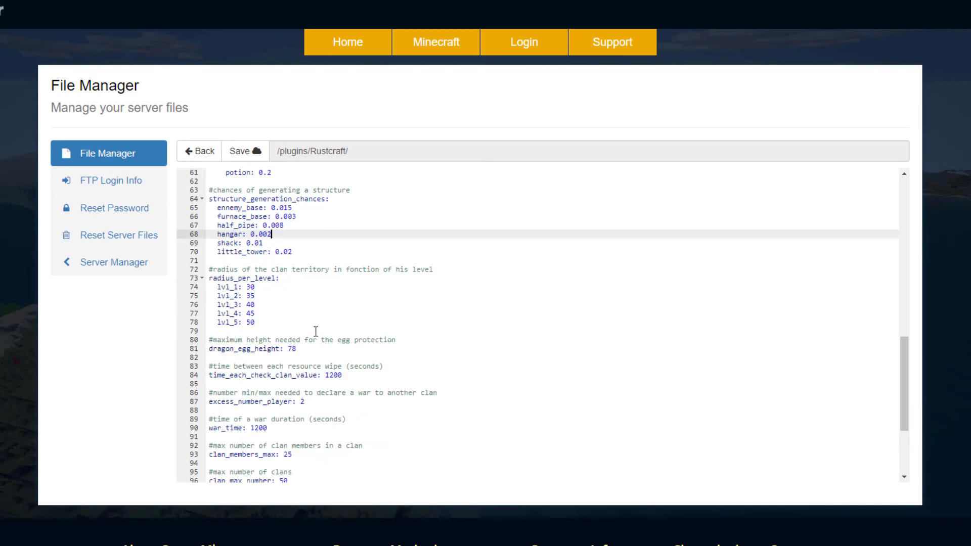
{"action": "scroll", "coordinate": [316, 331], "scroll_direction": "up", "scroll_amount": 2}
{"action": "scroll", "coordinate": [319, 347], "scroll_direction": "down", "scroll_amount": 4}
{"action": "left_click_drag", "start_coordinate": [269, 287], "coordinate": [216, 244]}
{"action": "left_click", "coordinate": [271, 250]}
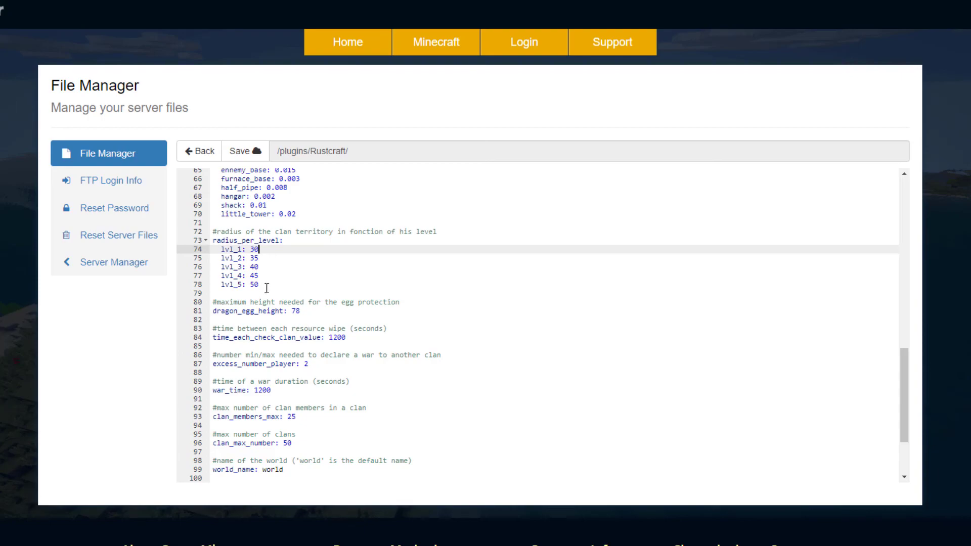
{"action": "left_click_drag", "start_coordinate": [267, 289], "coordinate": [246, 249]}
{"action": "left_click", "coordinate": [278, 267]}
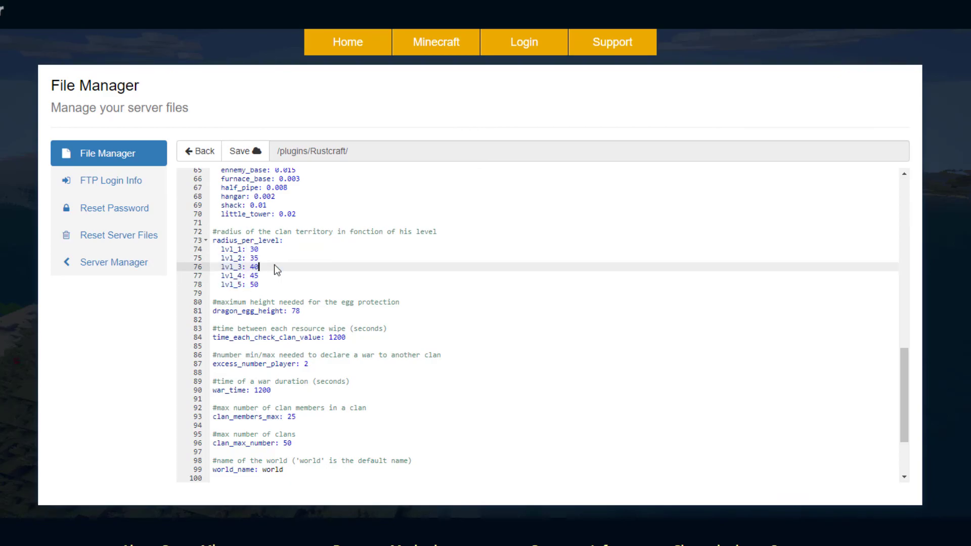
Step: Inspect the war settings in config.yml: the war_time duration and the excess_number_player limit for declaring war
{"action": "scroll", "coordinate": [279, 273], "scroll_direction": "down", "scroll_amount": 3}
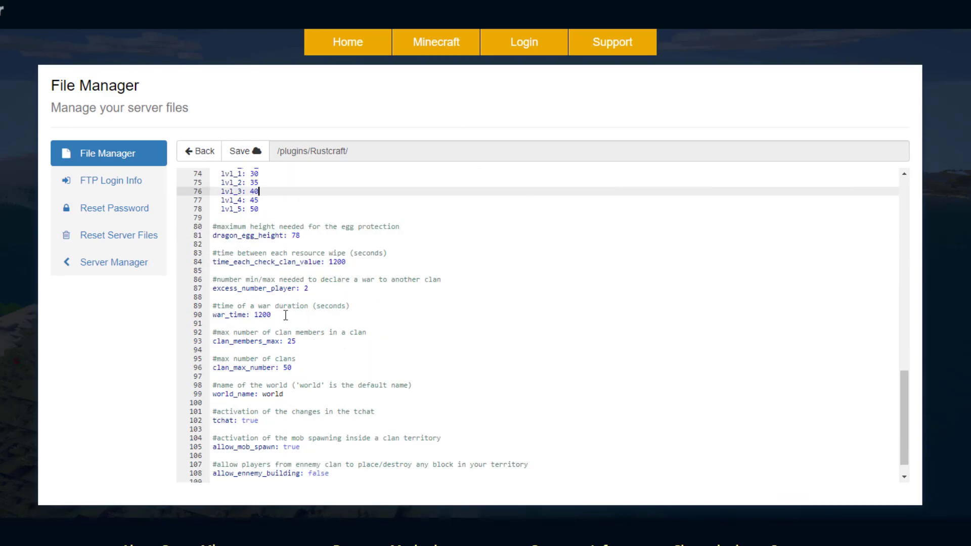
{"action": "left_click", "coordinate": [286, 315]}
{"action": "left_click_drag", "start_coordinate": [217, 316], "coordinate": [213, 306]}
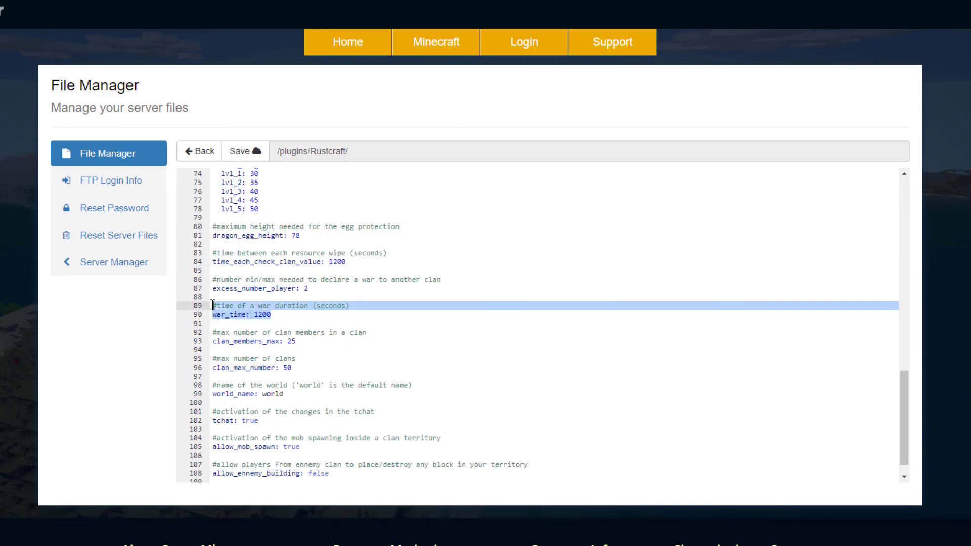
{"action": "left_click", "coordinate": [247, 316]}
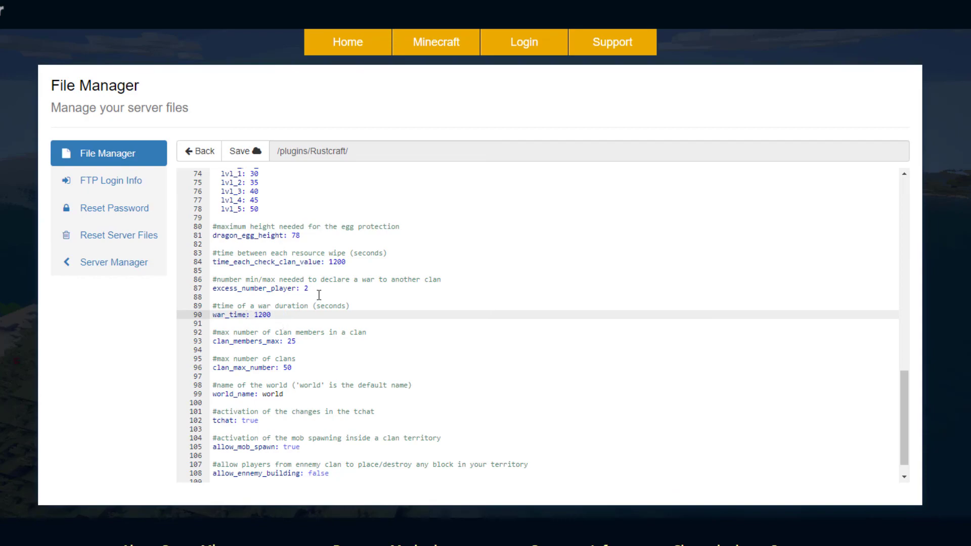
{"action": "left_click_drag", "start_coordinate": [319, 290], "coordinate": [202, 275]}
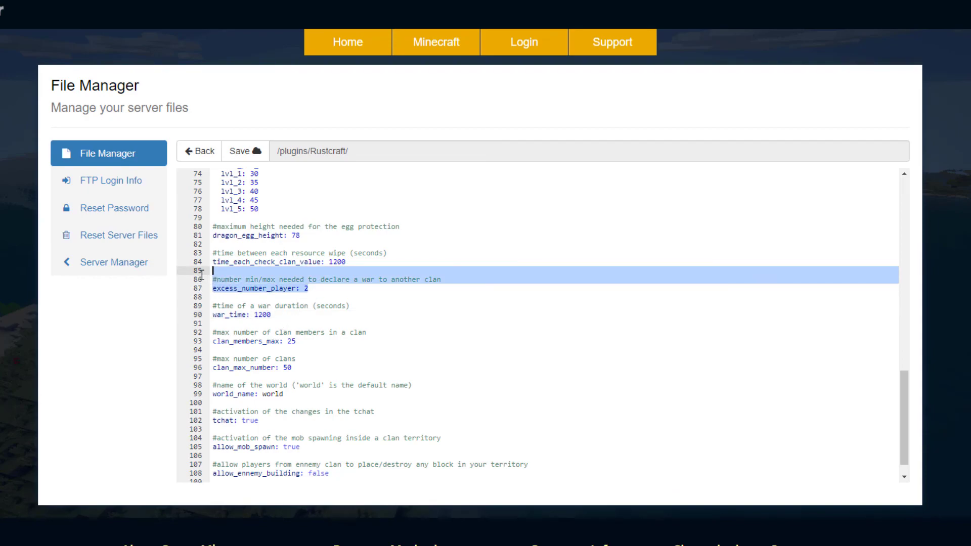
{"action": "left_click", "coordinate": [280, 299]}
Step: Check the clan_members_max, clan_max_number and world_name settings in config.yml
{"action": "scroll", "coordinate": [314, 362], "scroll_direction": "down", "scroll_amount": 1}
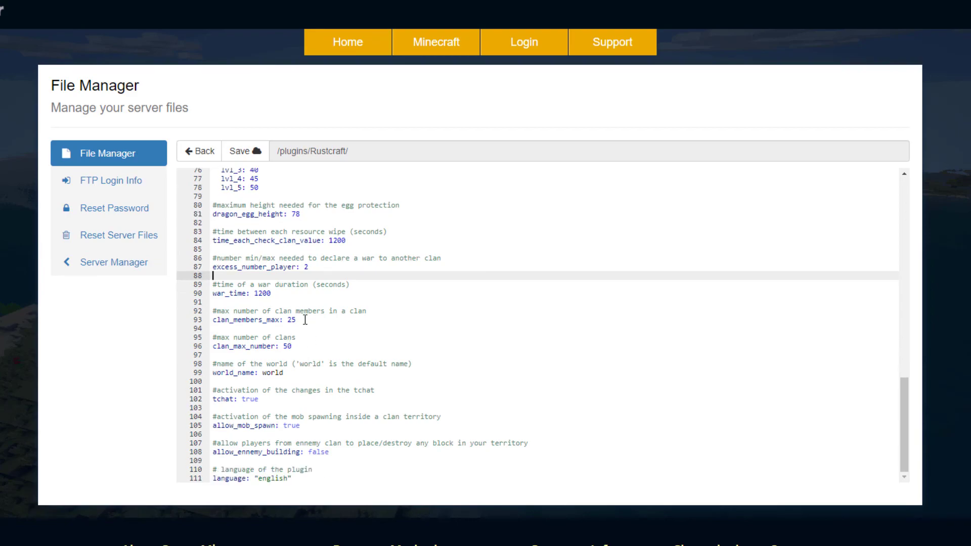
{"action": "left_click_drag", "start_coordinate": [303, 319], "coordinate": [239, 322]}
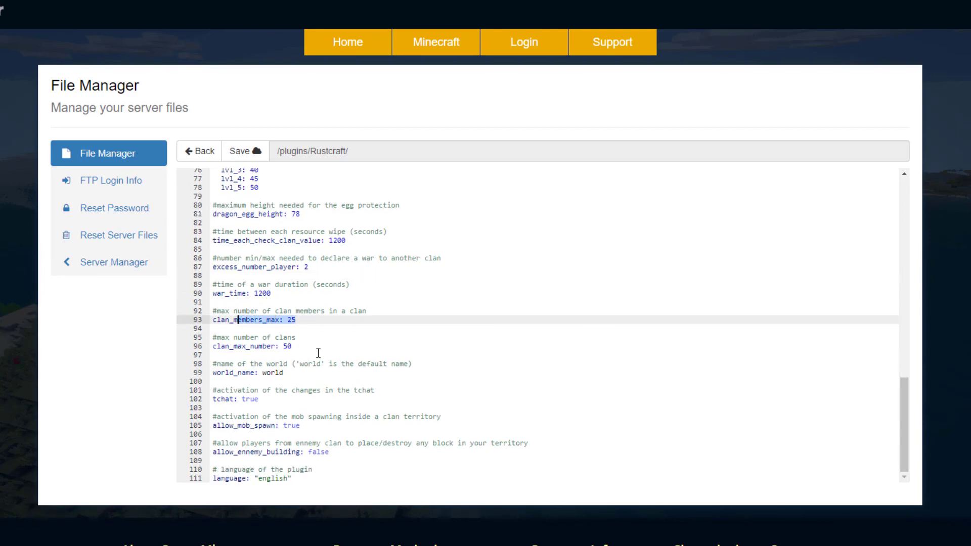
{"action": "left_click_drag", "start_coordinate": [303, 346], "coordinate": [215, 347]}
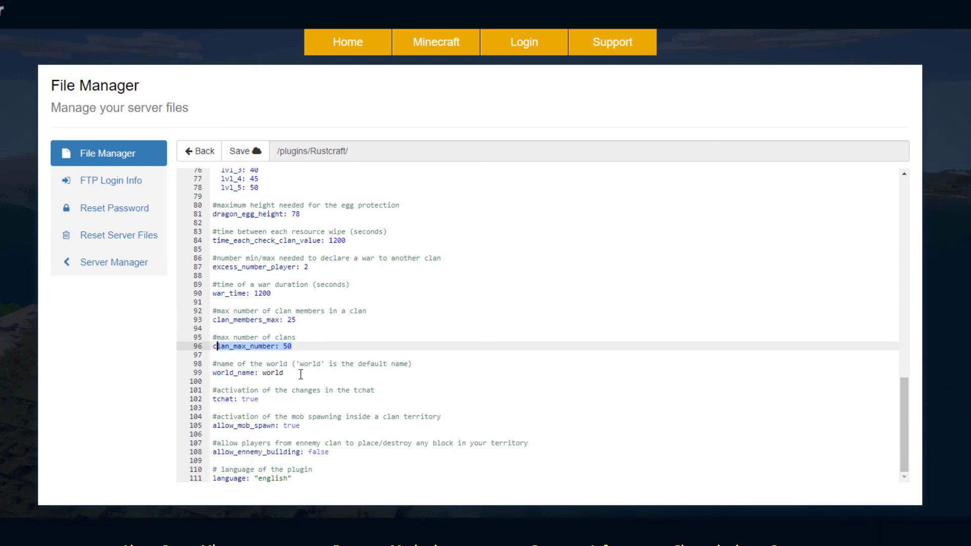
{"action": "left_click_drag", "start_coordinate": [298, 373], "coordinate": [213, 364]}
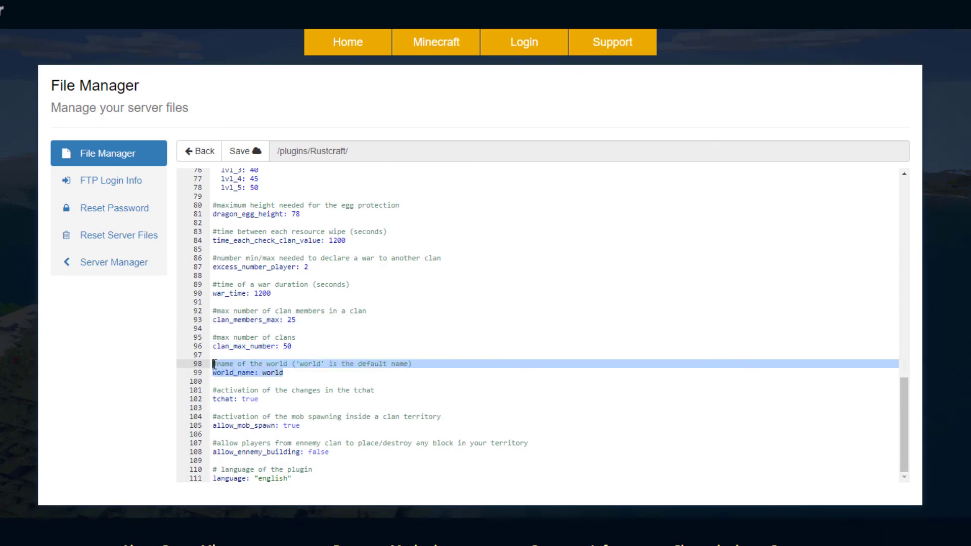
{"action": "left_click", "coordinate": [296, 374]}
Step: Examine the allow_mob_spawn, allow_ennemy_building and language settings at the end of config.yml, then leave the file without saving
{"action": "scroll", "coordinate": [301, 372], "scroll_direction": "down", "scroll_amount": 2}
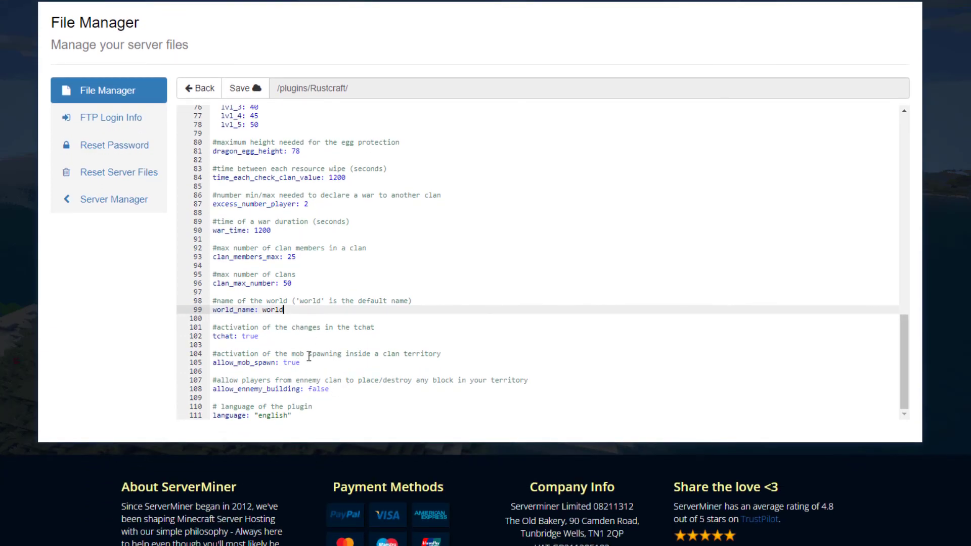
{"action": "left_click_drag", "start_coordinate": [319, 365], "coordinate": [217, 364]}
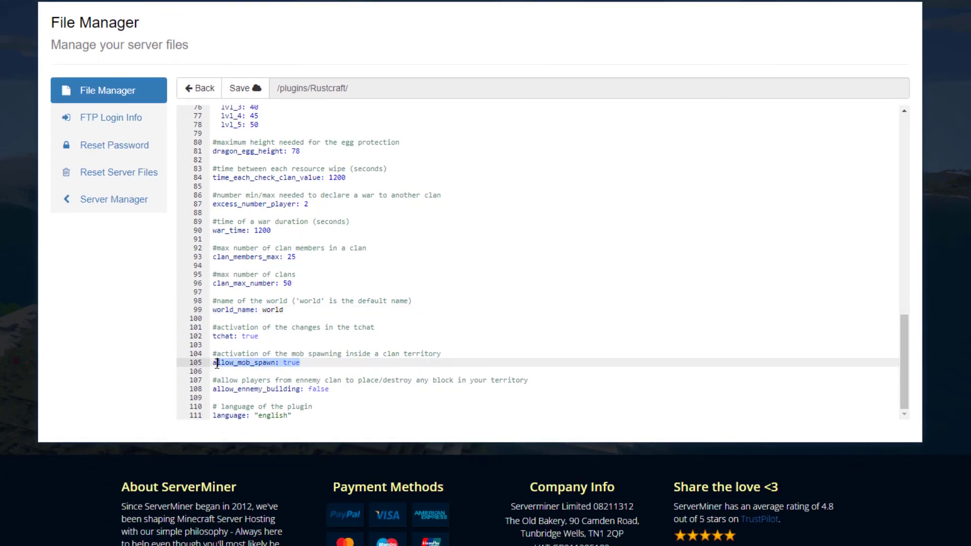
{"action": "left_click_drag", "start_coordinate": [330, 390], "coordinate": [217, 380]}
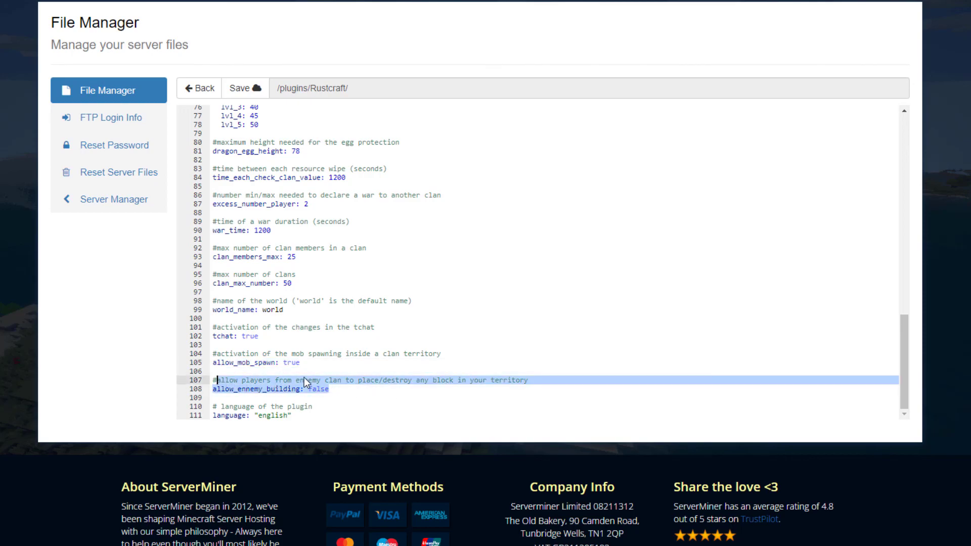
{"action": "left_click", "coordinate": [334, 387]}
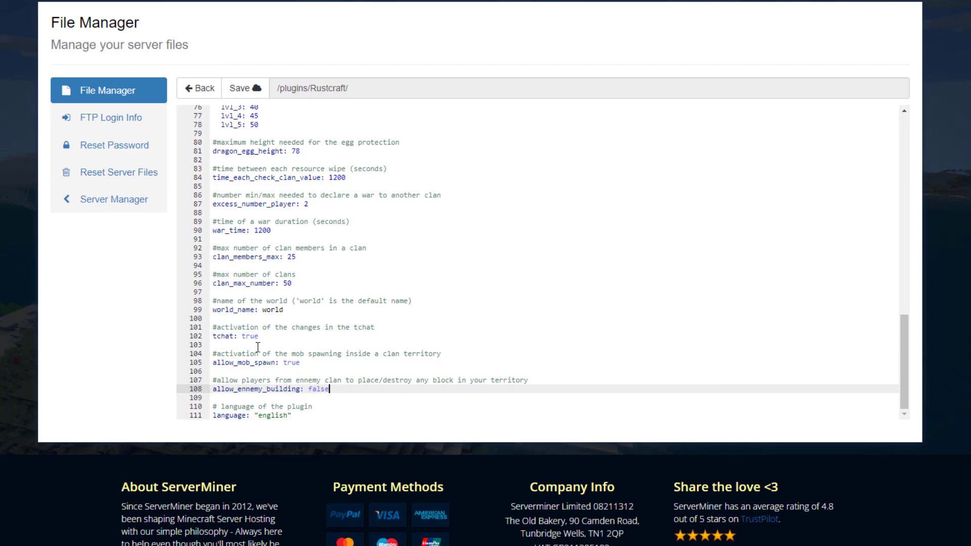
{"action": "left_click_drag", "start_coordinate": [298, 415], "coordinate": [236, 399]}
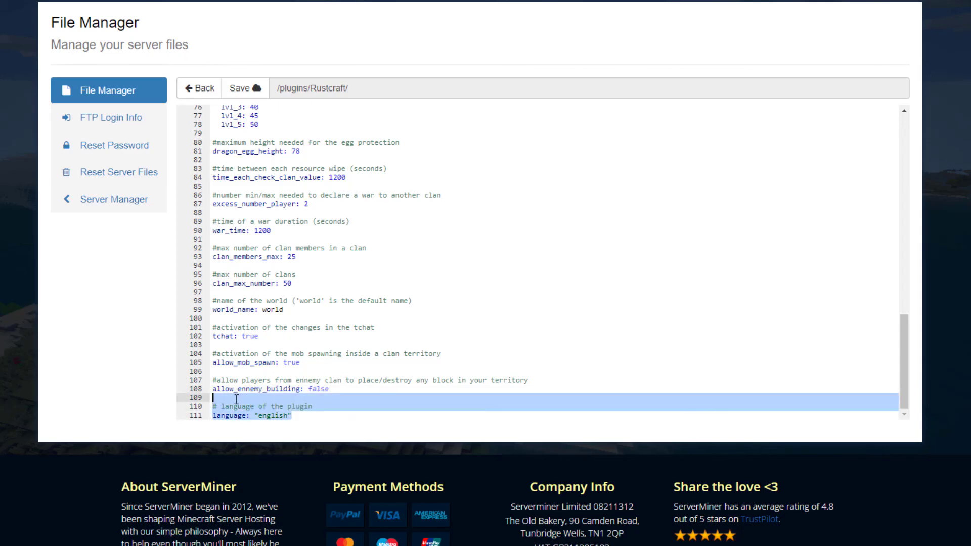
{"action": "left_click", "coordinate": [200, 88]}
Step: Switch to the RustCraft page on SpigotMC and read through its main features, structure generation section and clan commands
{"action": "scroll", "coordinate": [432, 341], "scroll_direction": "up", "scroll_amount": 1}
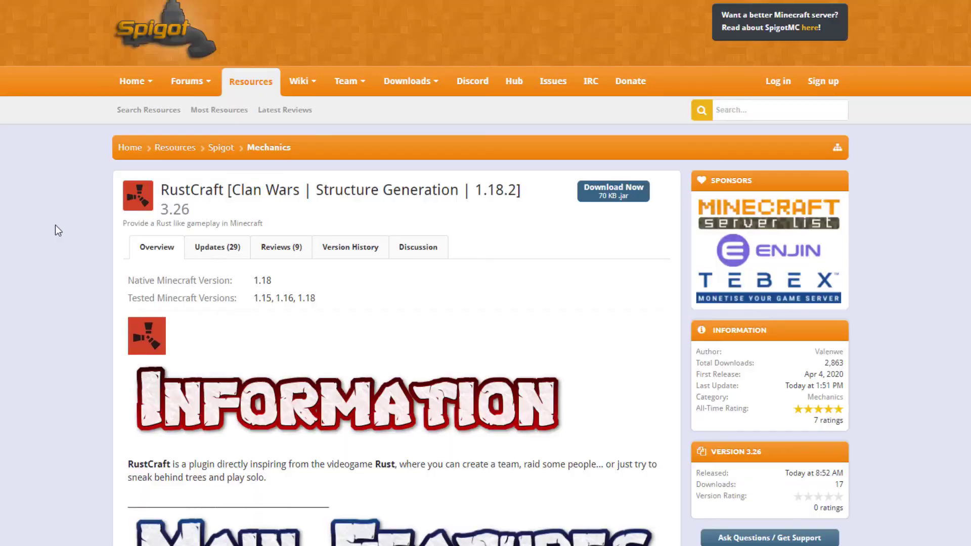
{"action": "scroll", "coordinate": [109, 213], "scroll_direction": "down", "scroll_amount": 3}
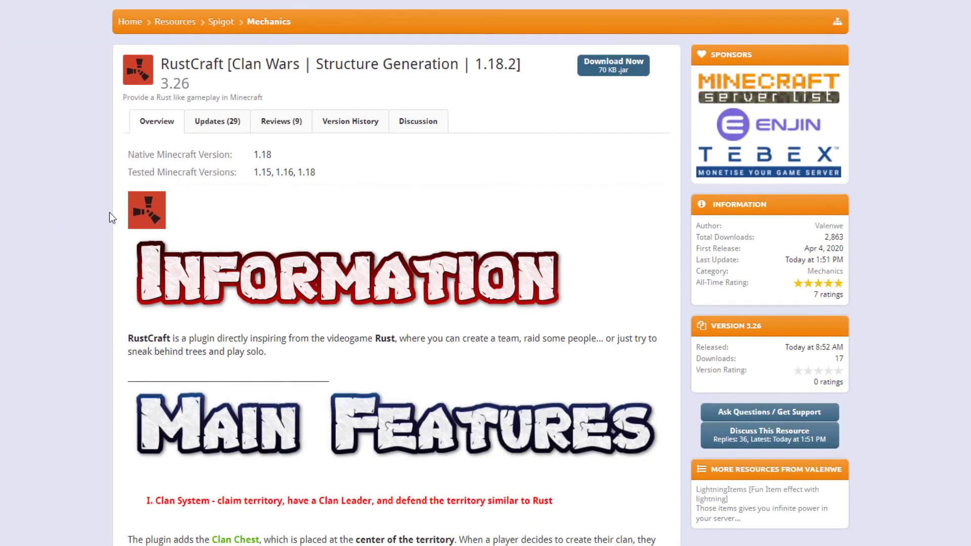
{"action": "scroll", "coordinate": [276, 251], "scroll_direction": "down", "scroll_amount": 6}
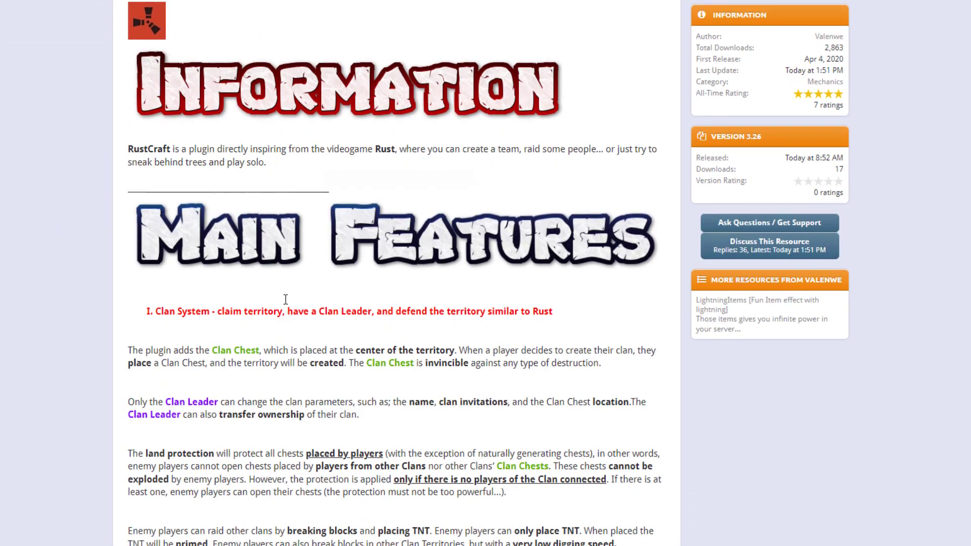
{"action": "scroll", "coordinate": [206, 317], "scroll_direction": "down", "scroll_amount": 10}
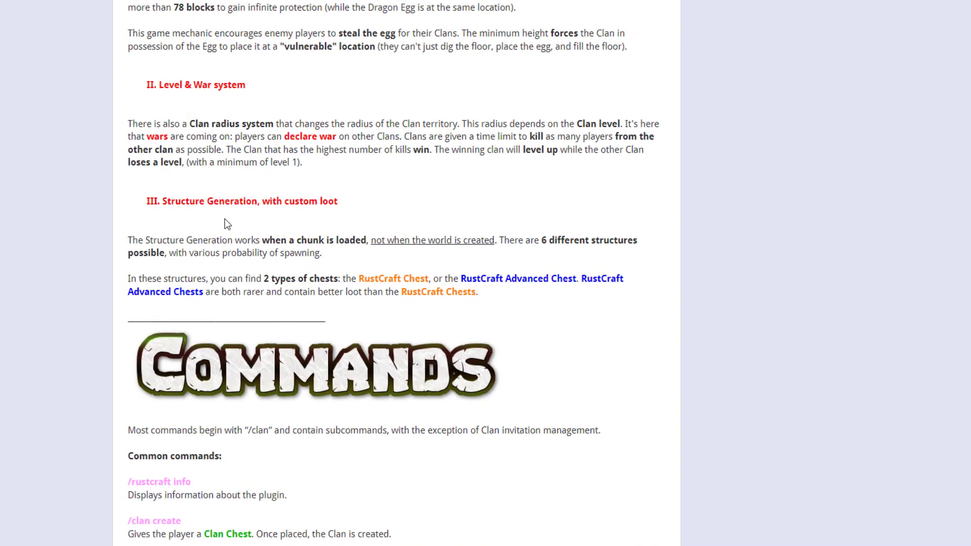
{"action": "left_click_drag", "start_coordinate": [167, 205], "coordinate": [287, 211]}
{"action": "left_click", "coordinate": [298, 220]}
{"action": "scroll", "coordinate": [341, 293], "scroll_direction": "down", "scroll_amount": 3}
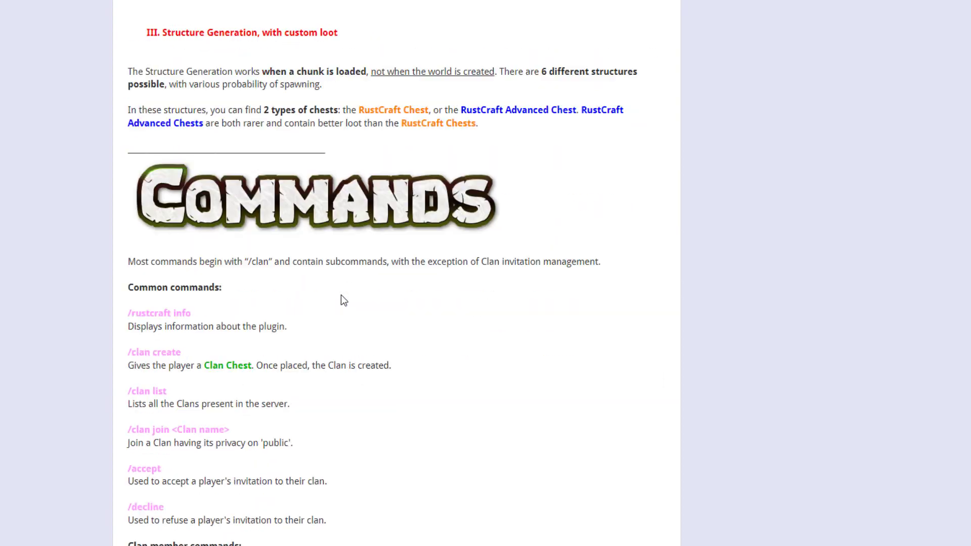
{"action": "scroll", "coordinate": [344, 301], "scroll_direction": "down", "scroll_amount": 10}
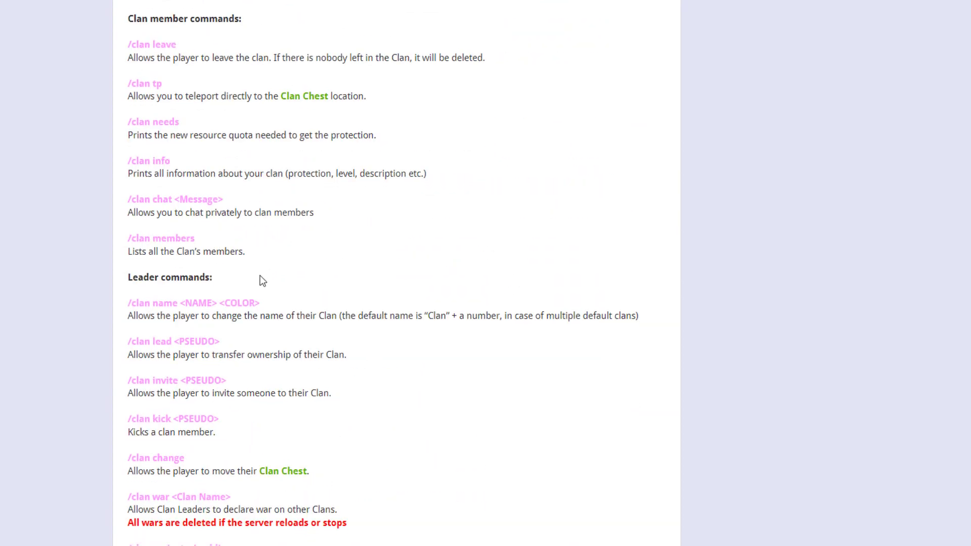
Step: Read the Installation & Configuration instructions, the configuration advice and the Contact Me section on the RustCraft page
{"action": "scroll", "coordinate": [263, 281], "scroll_direction": "down", "scroll_amount": 18}
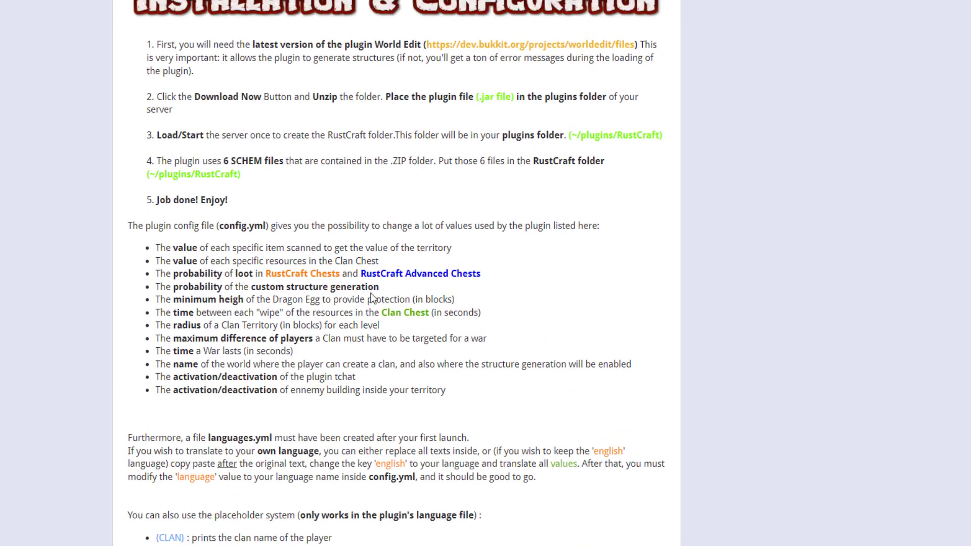
{"action": "scroll", "coordinate": [372, 299], "scroll_direction": "up", "scroll_amount": 1}
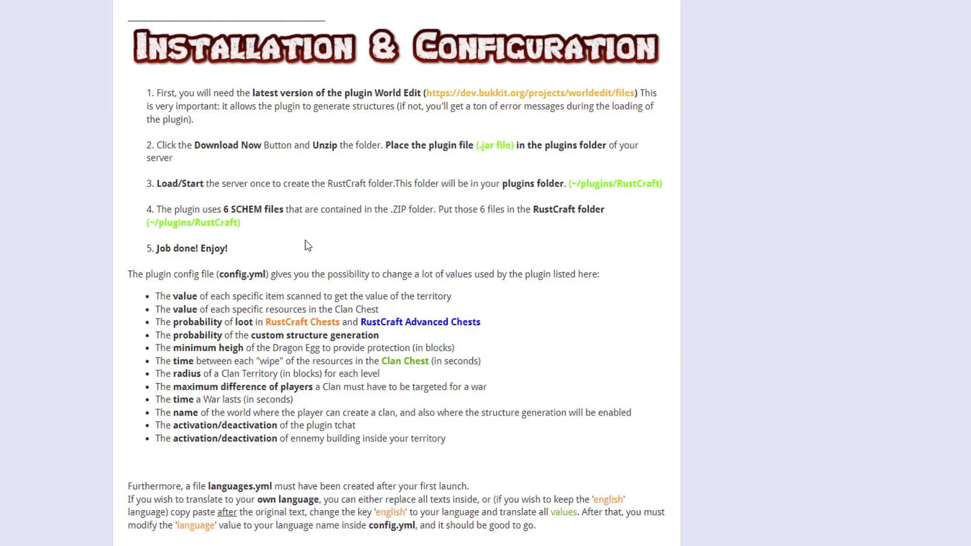
{"action": "scroll", "coordinate": [318, 224], "scroll_direction": "down", "scroll_amount": 7}
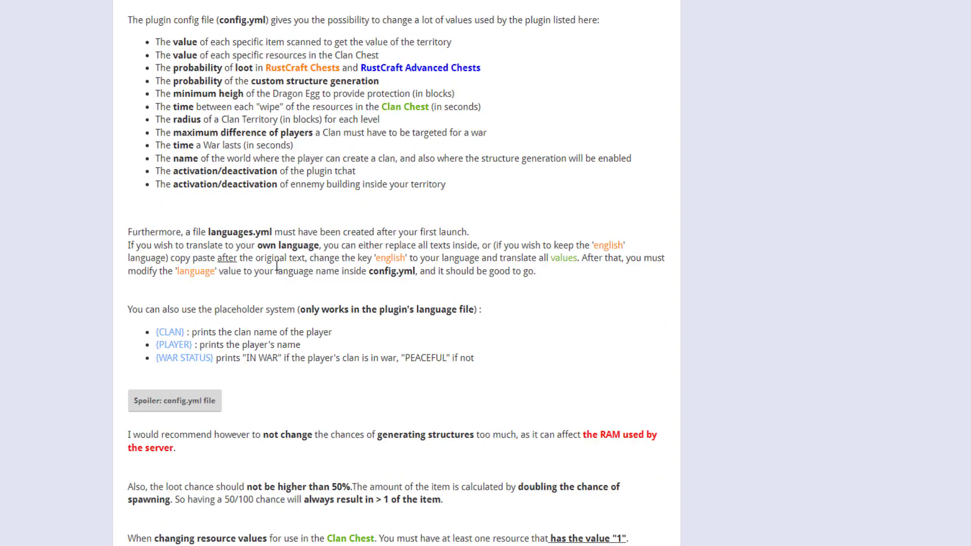
{"action": "scroll", "coordinate": [253, 289], "scroll_direction": "down", "scroll_amount": 11}
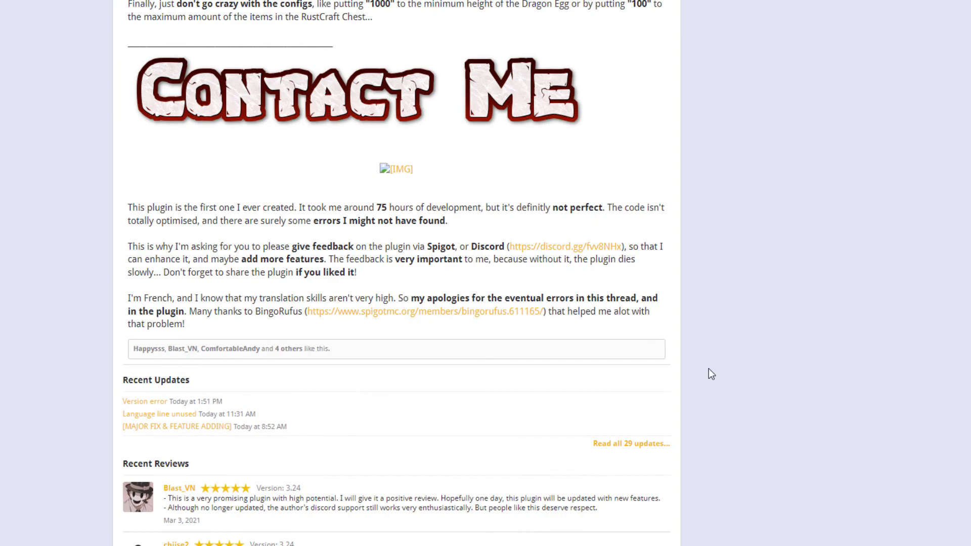
{"action": "scroll", "coordinate": [706, 354], "scroll_direction": "up", "scroll_amount": 5}
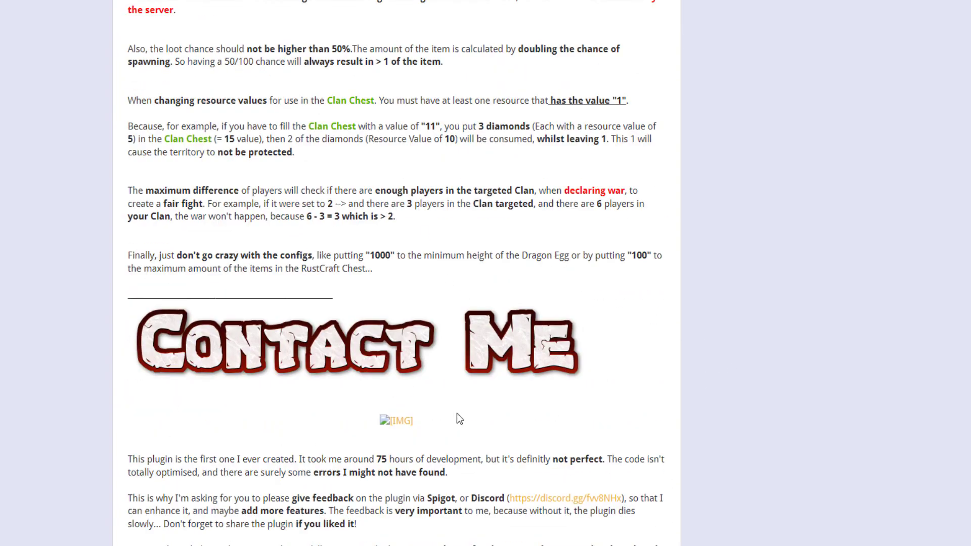
{"action": "scroll", "coordinate": [460, 419], "scroll_direction": "up", "scroll_amount": 4}
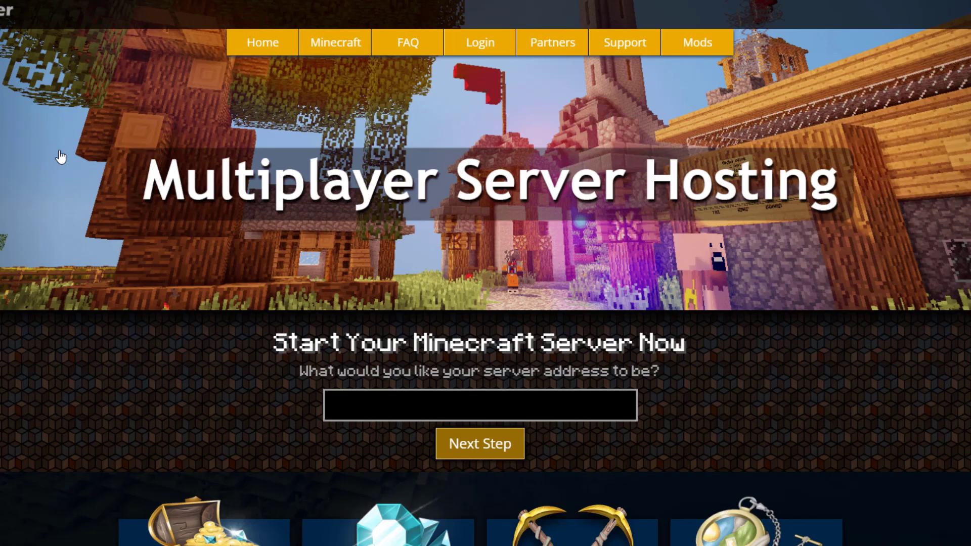